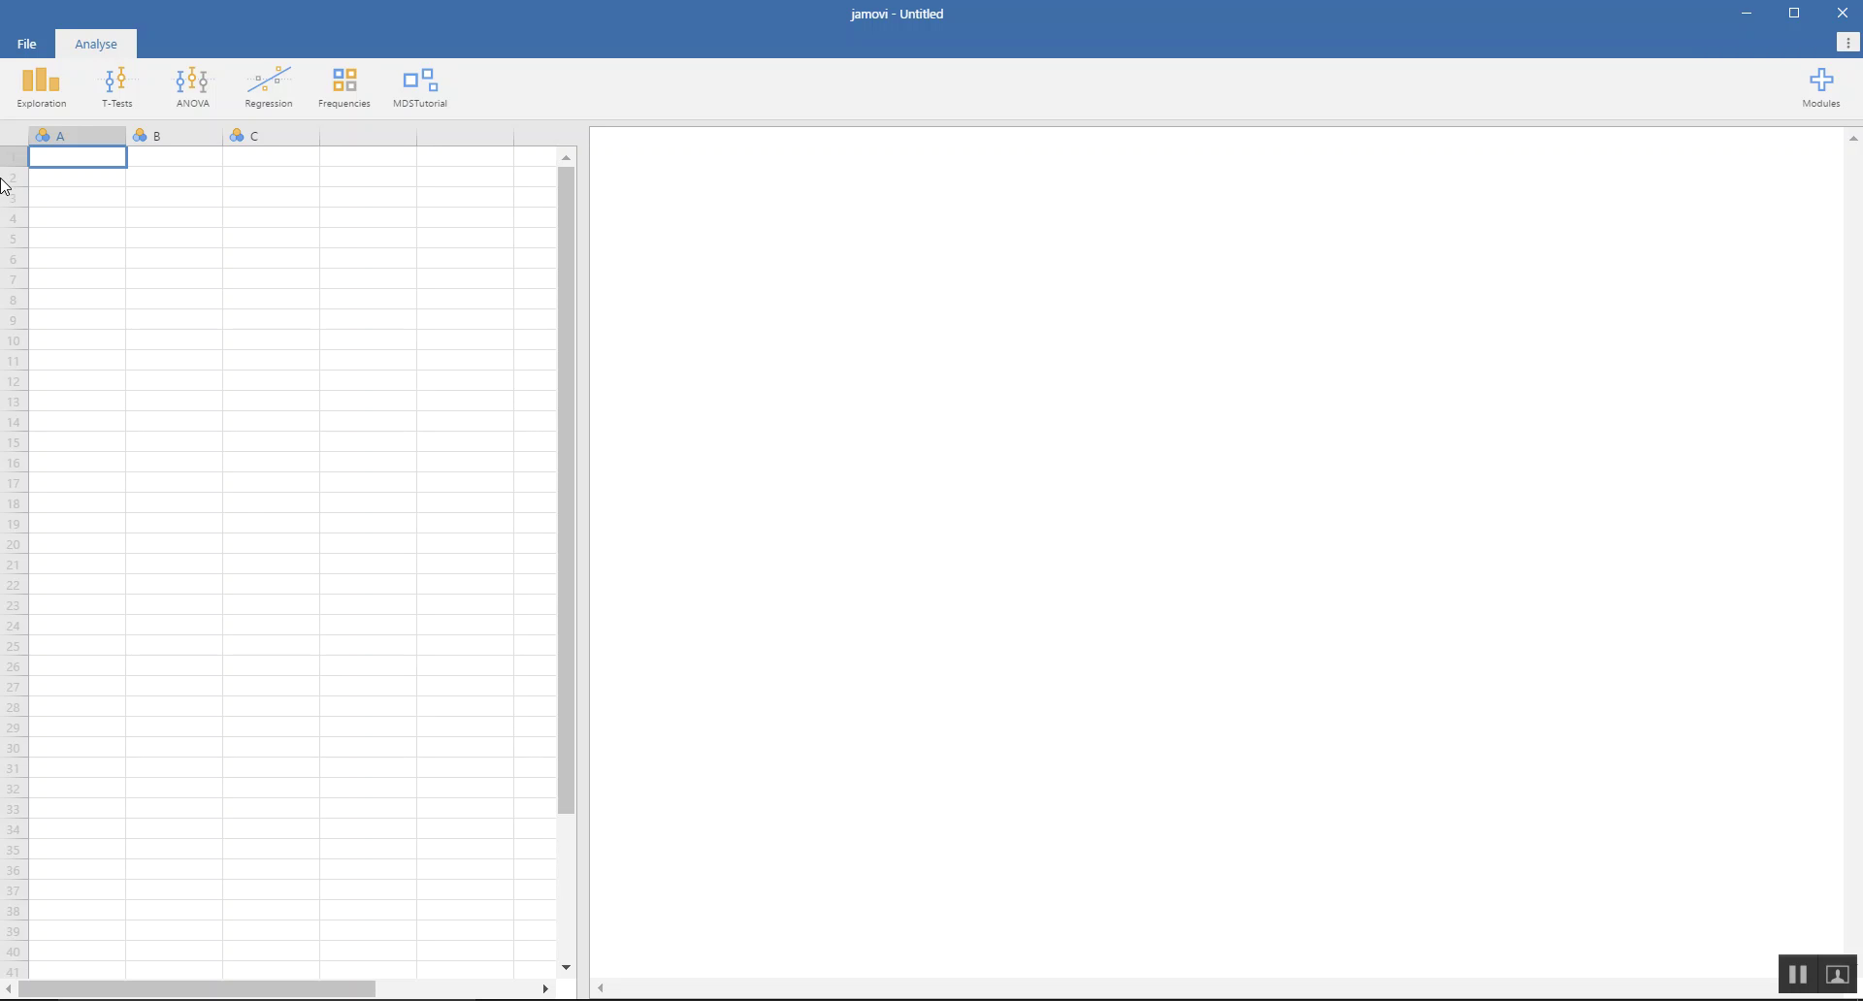
Go to the File Open page and browse the computer for a data file
left_click(32, 44)
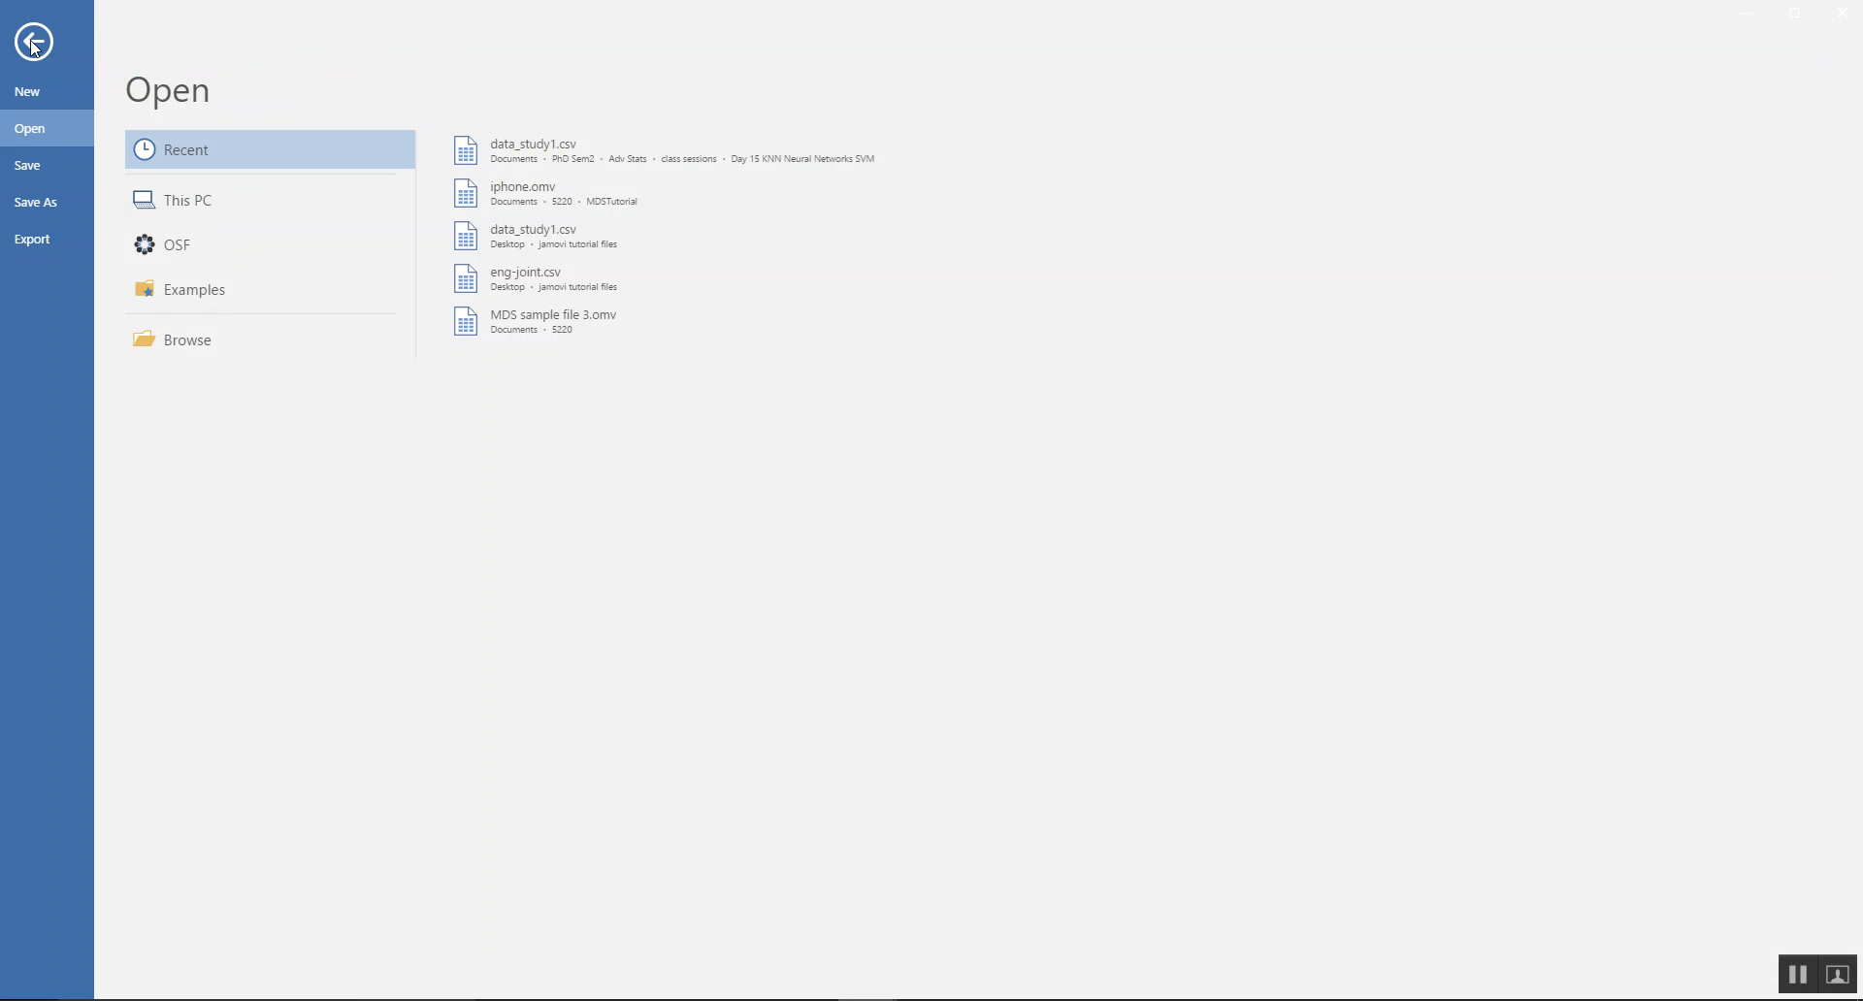
left_click(208, 335)
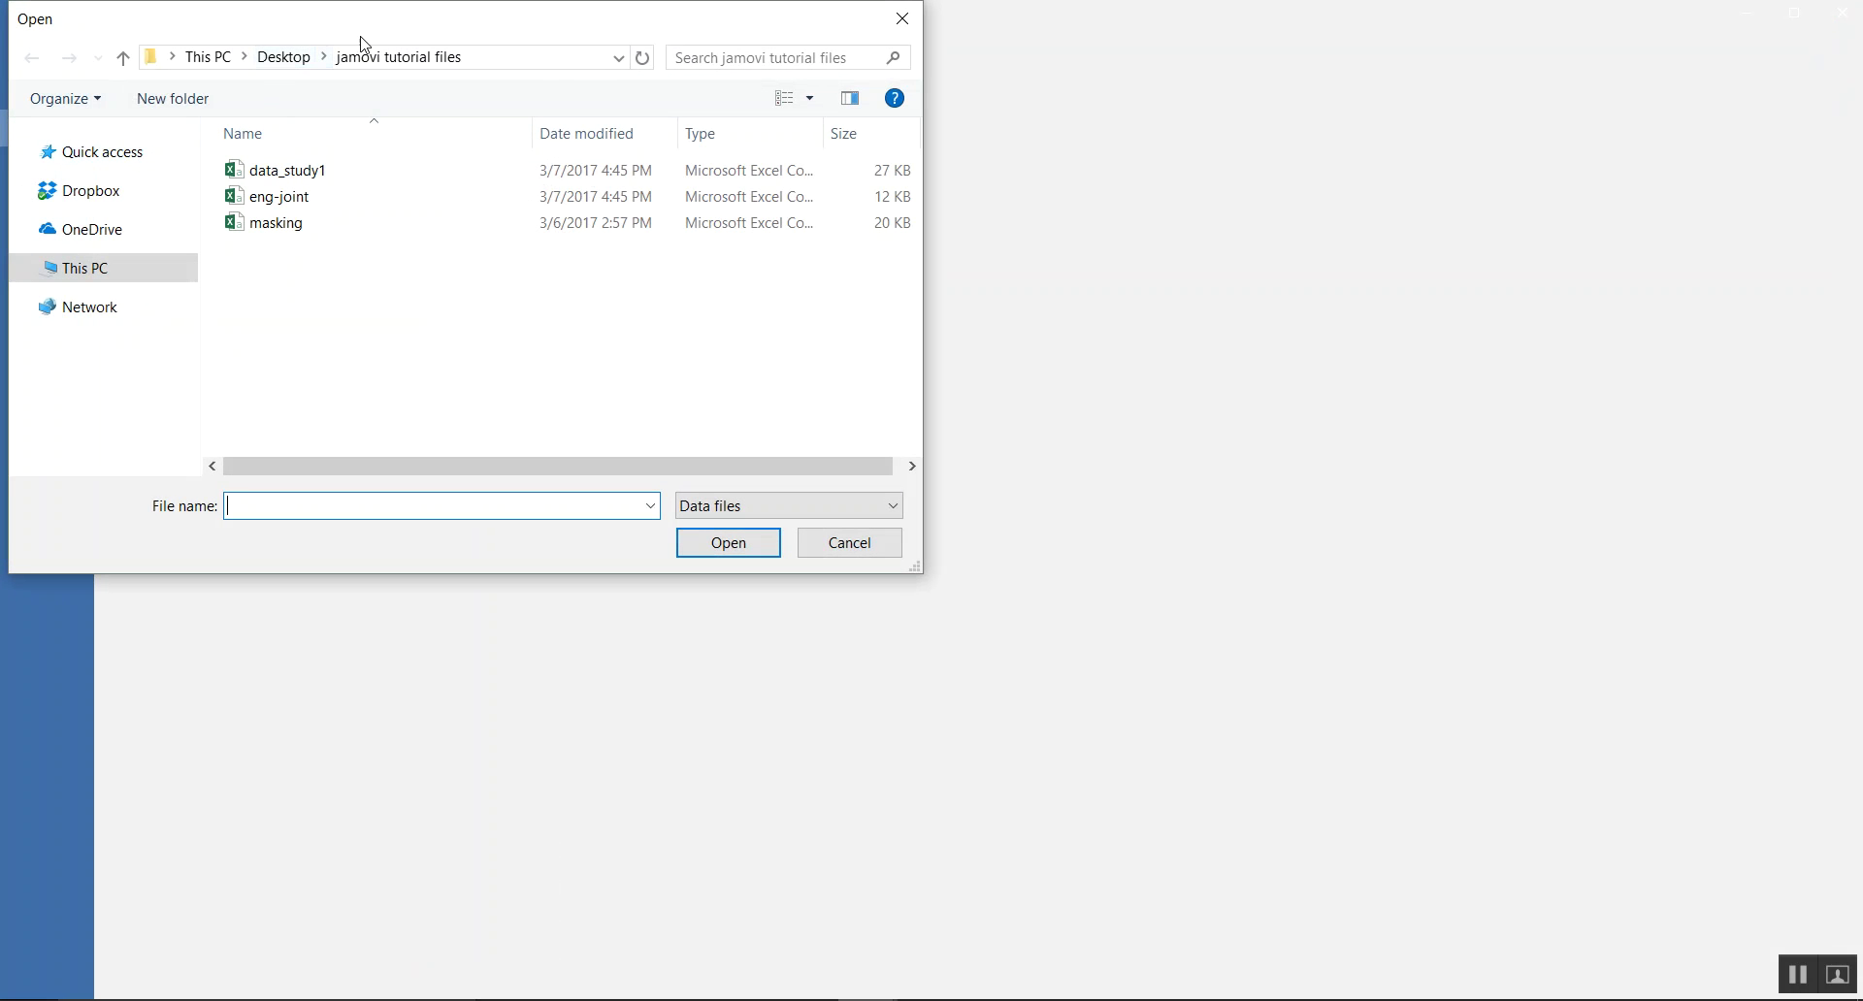
Open the data_study1 smartphone dataset from the jamovi tutorial files folder
double_click(288, 173)
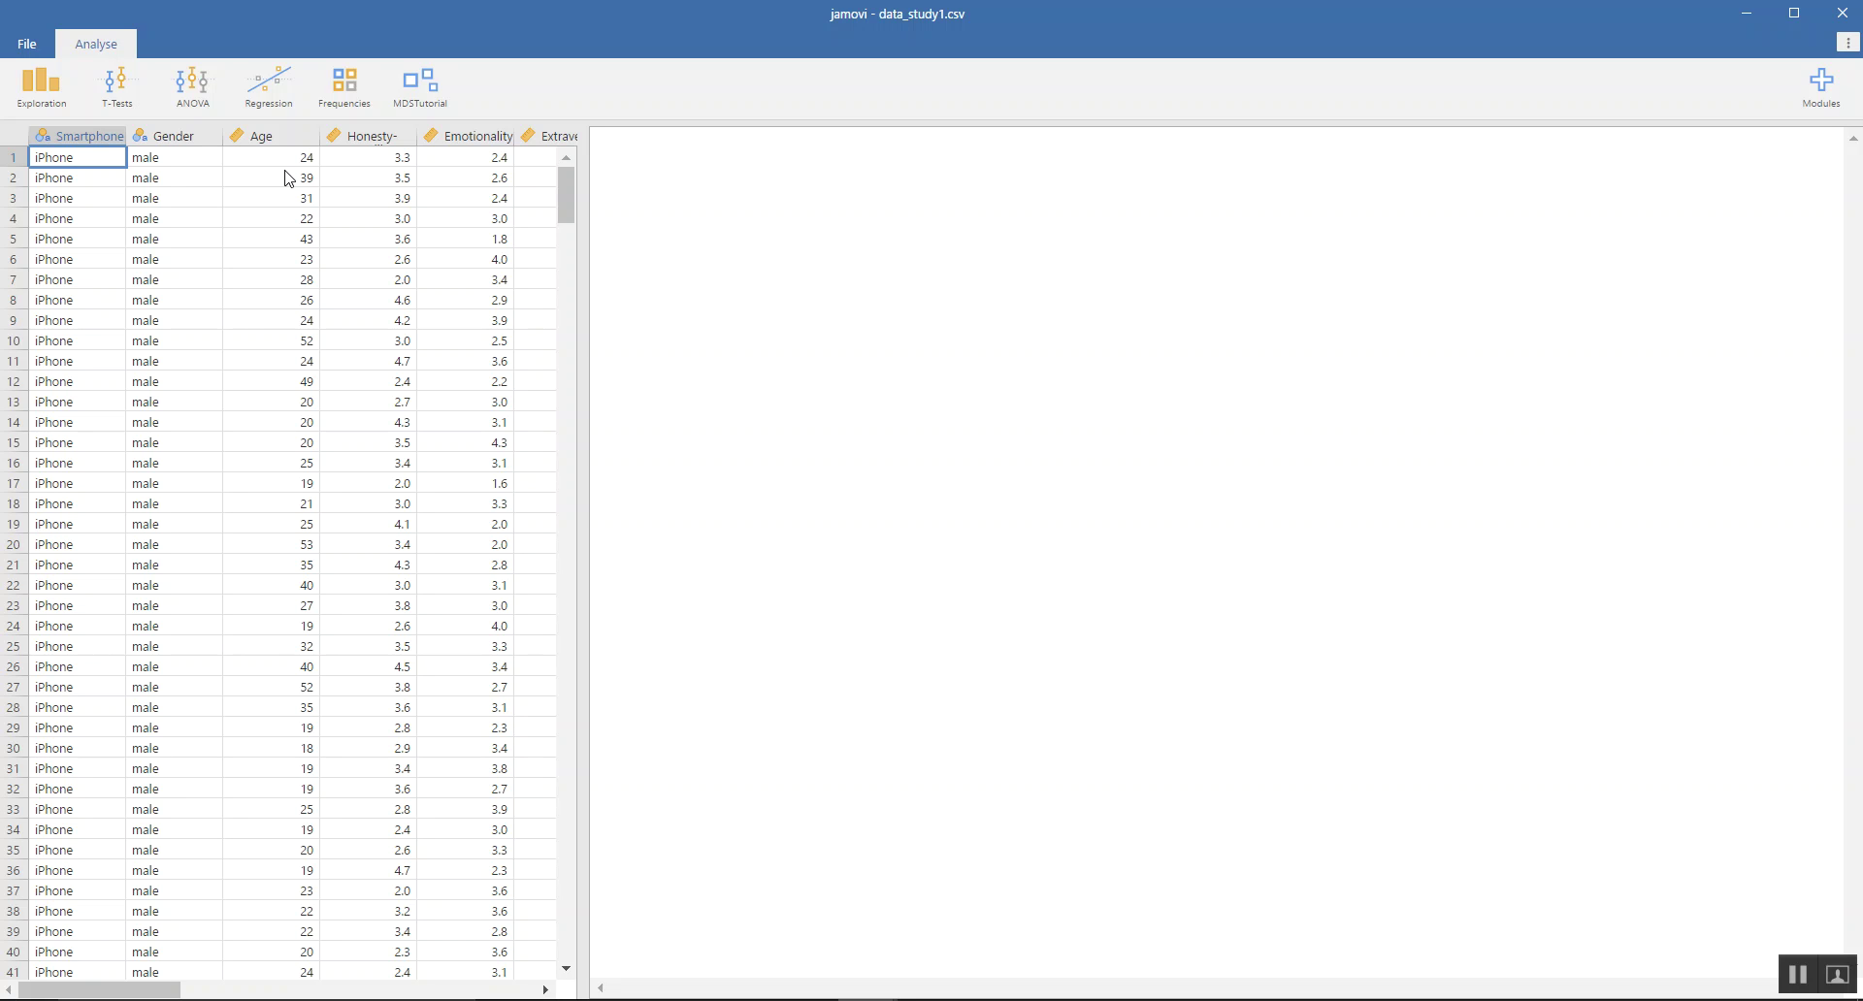
left_click(417, 95)
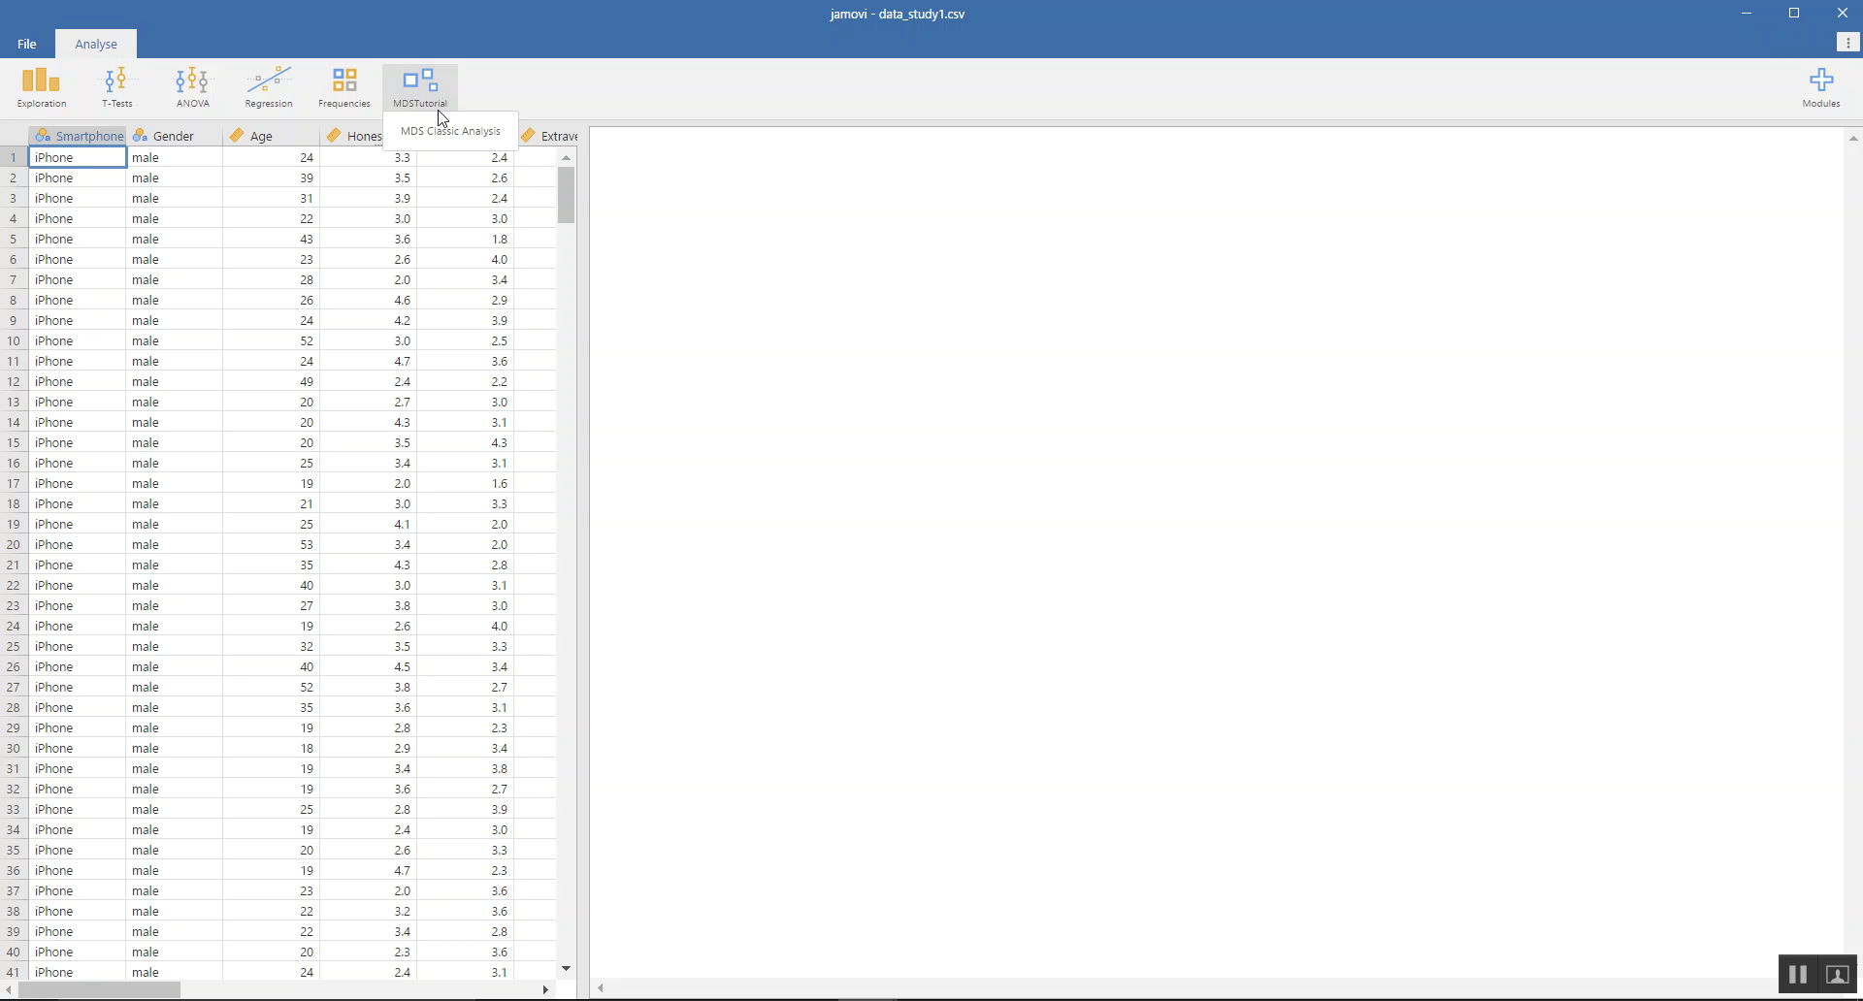
Start an MDS Classic Analysis with 2 dimensions and euclidean as the distance measure
left_click(449, 134)
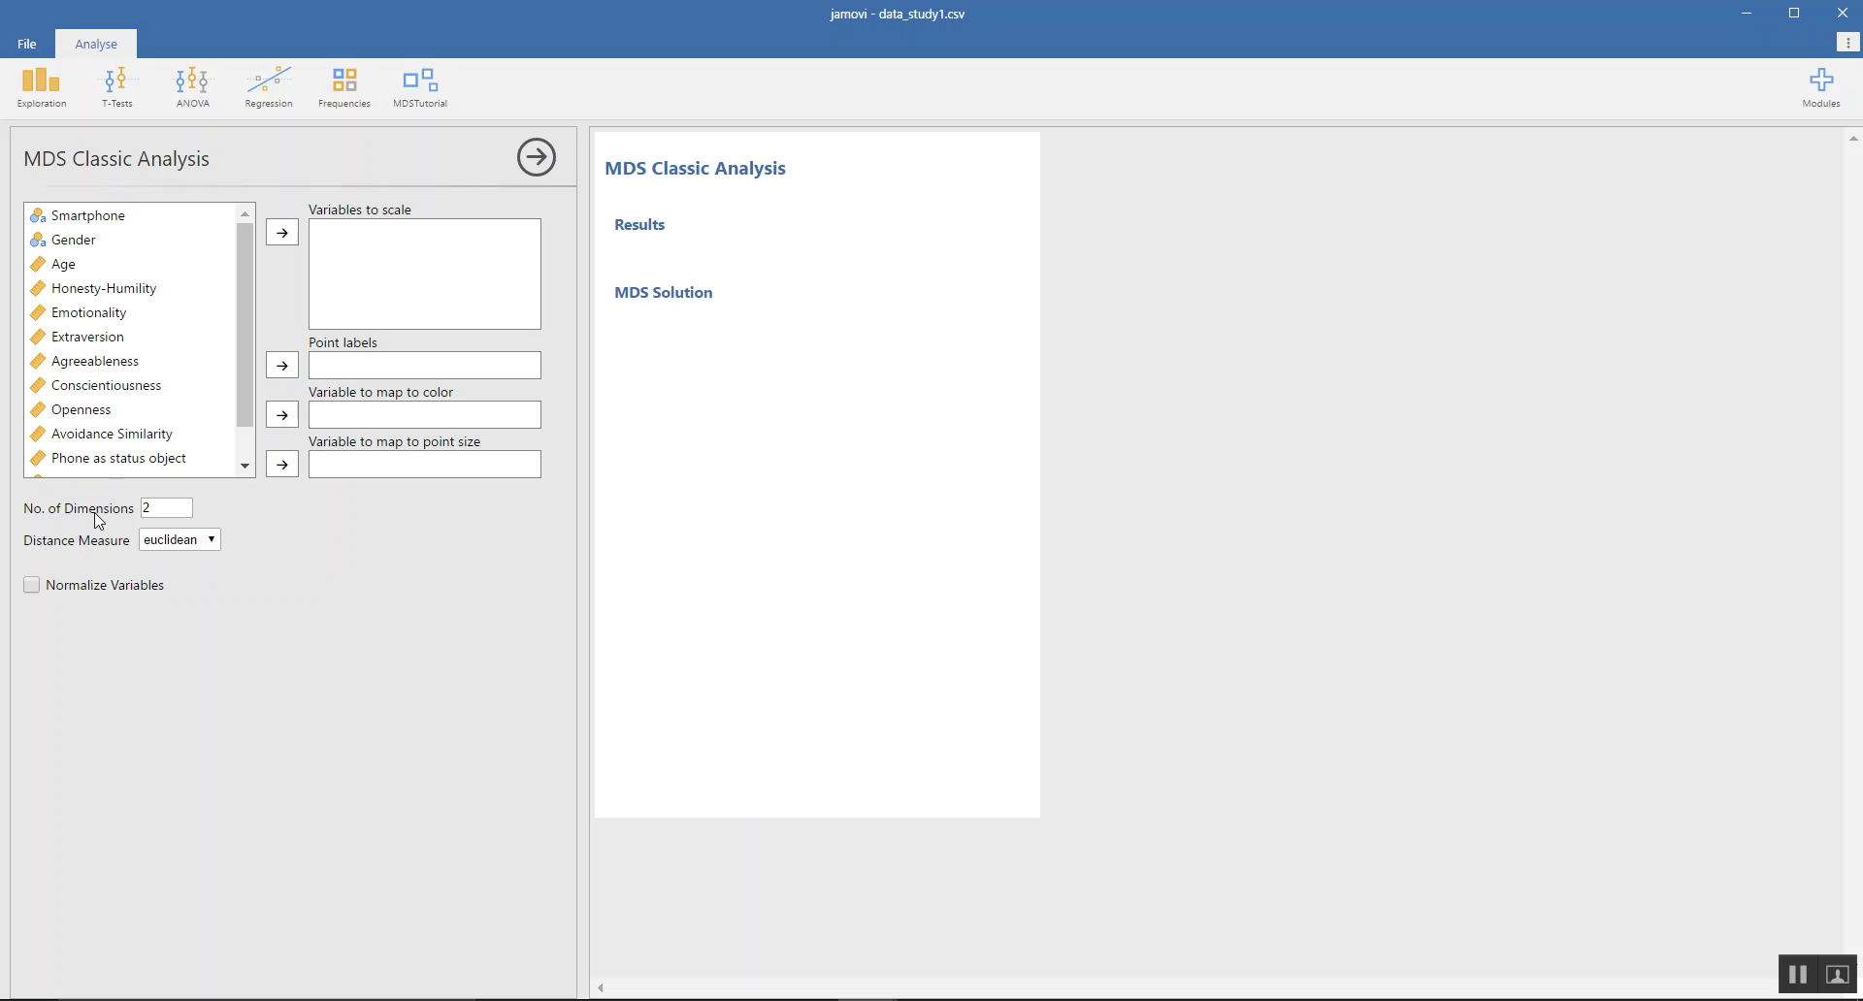
left_click(166, 508)
type("3")
type("2")
left_click(216, 545)
left_click(200, 637)
Add Honesty-Humility, Avoidance Similarity and Phone as status object to Variables to scale
left_click(97, 290)
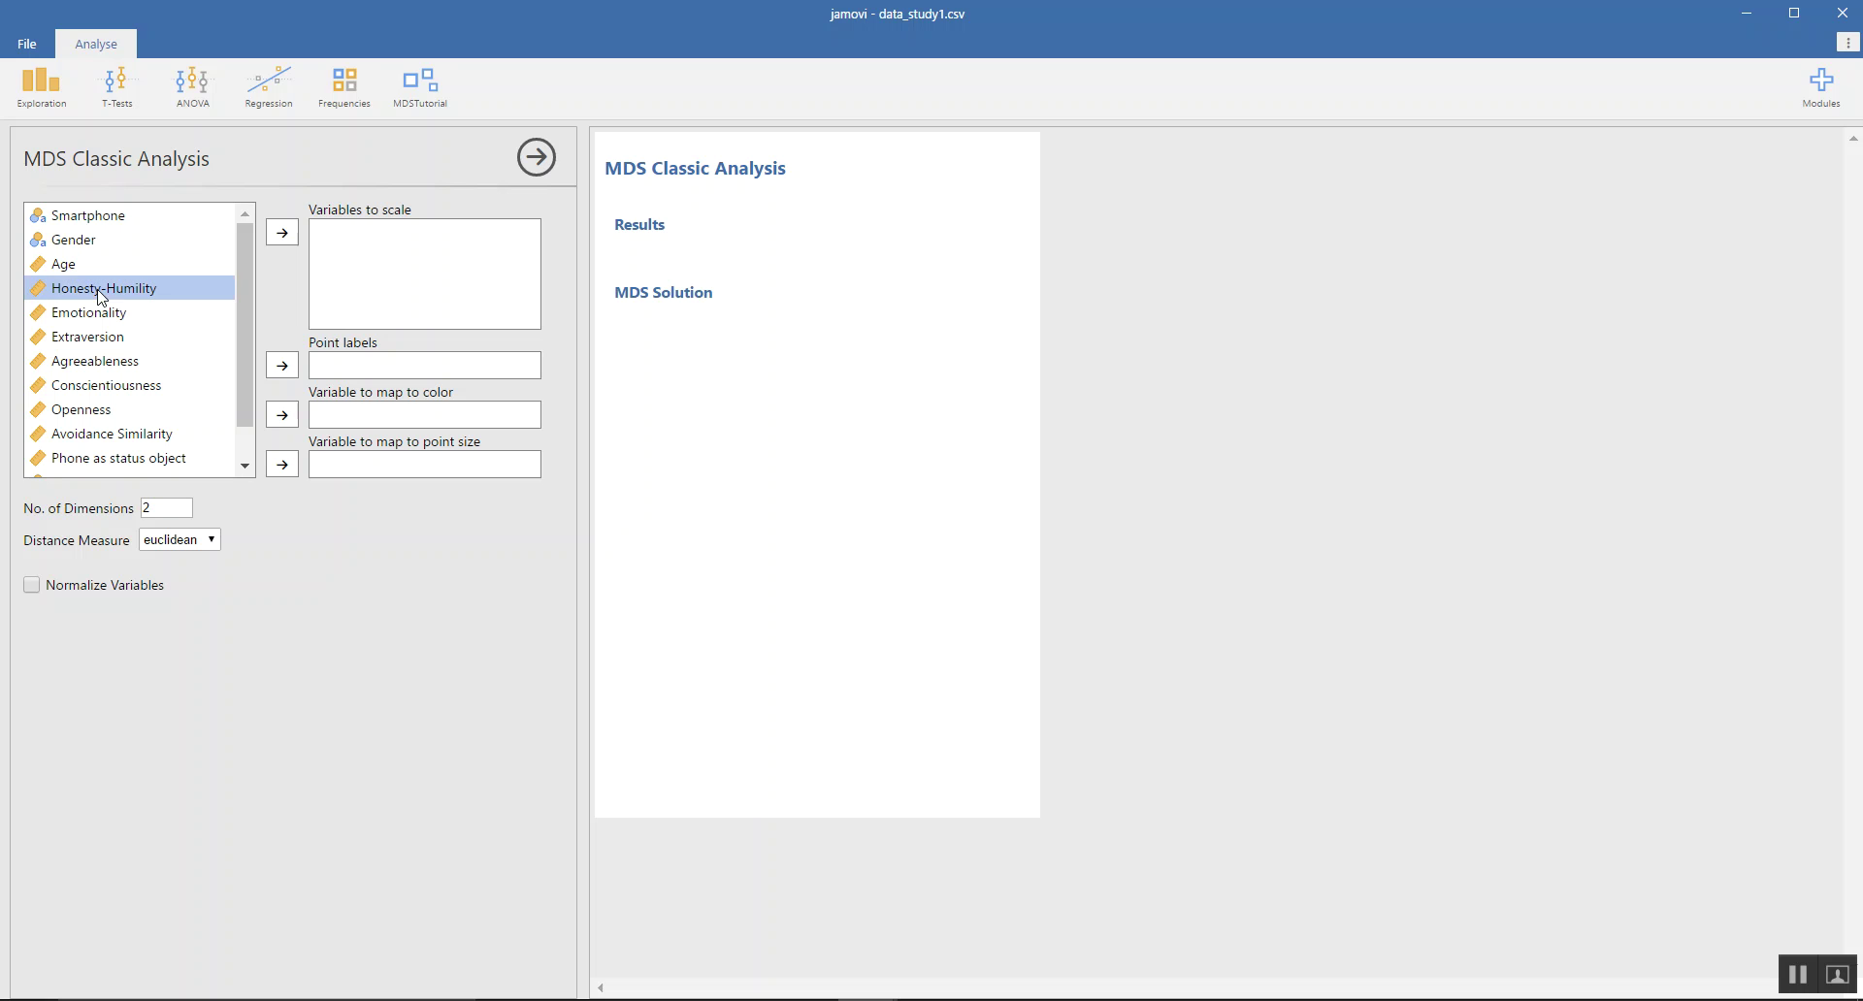
left_click(282, 233)
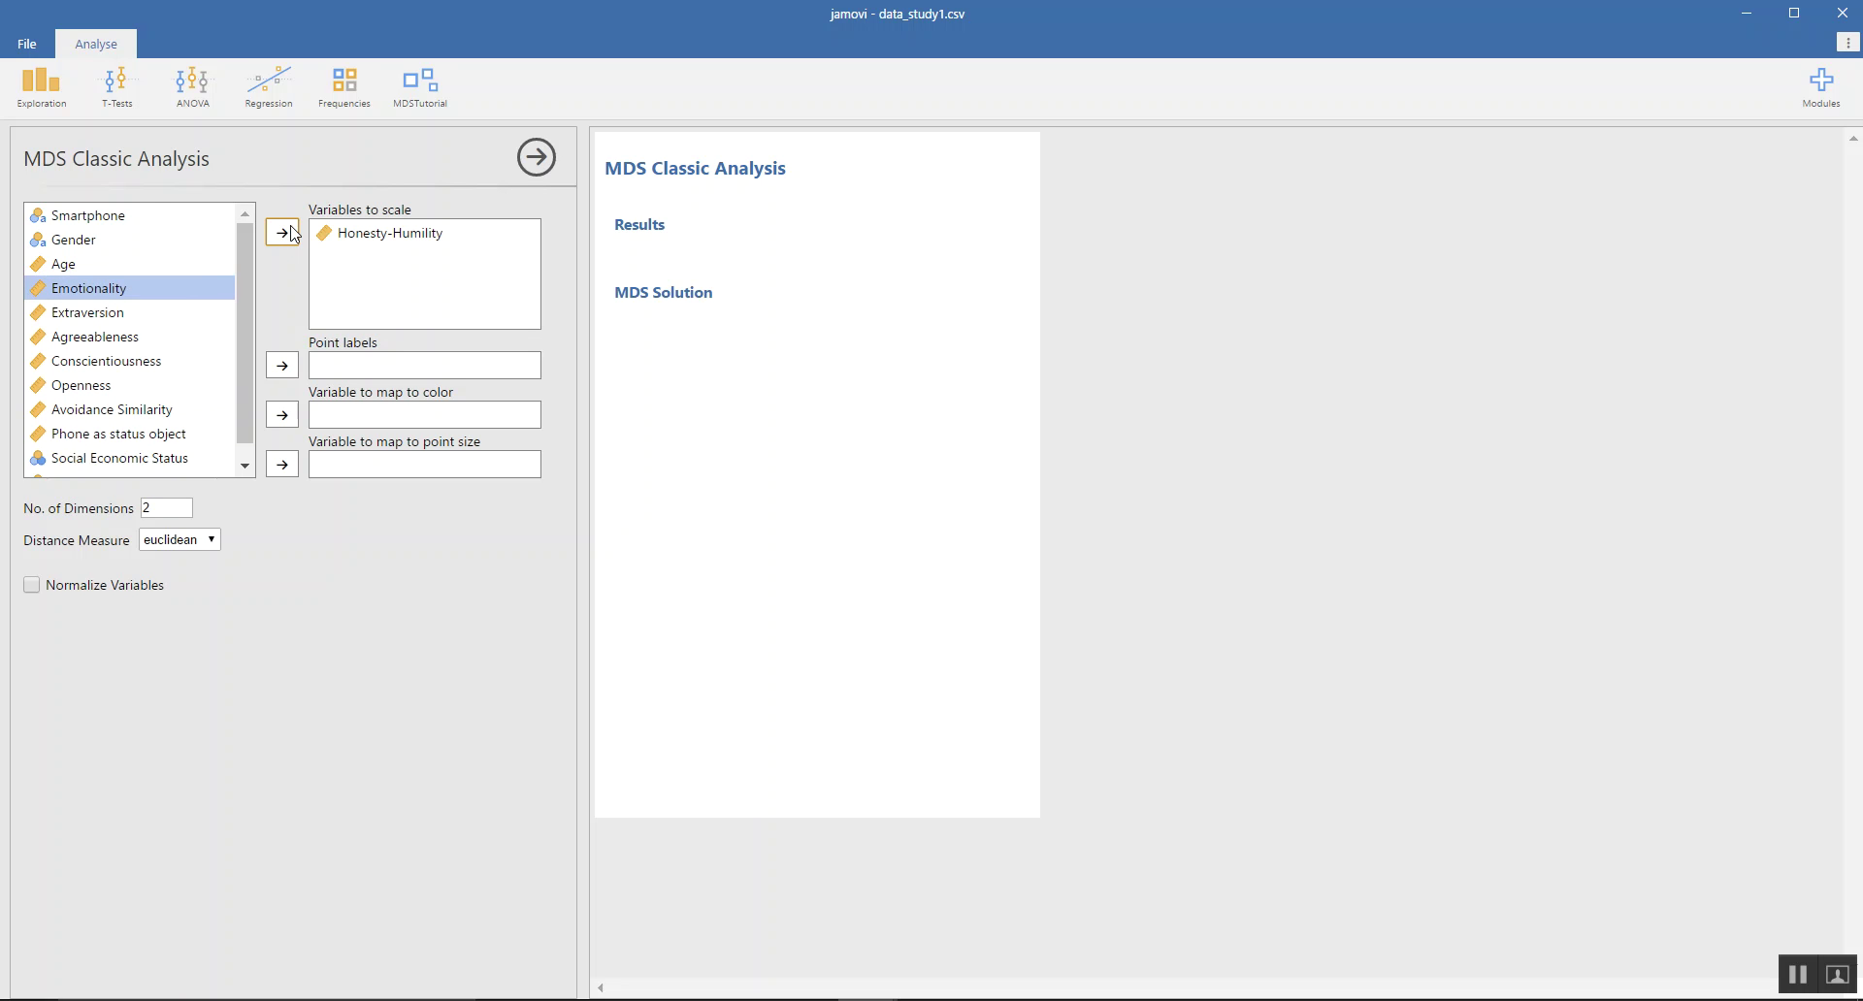
left_click(116, 412)
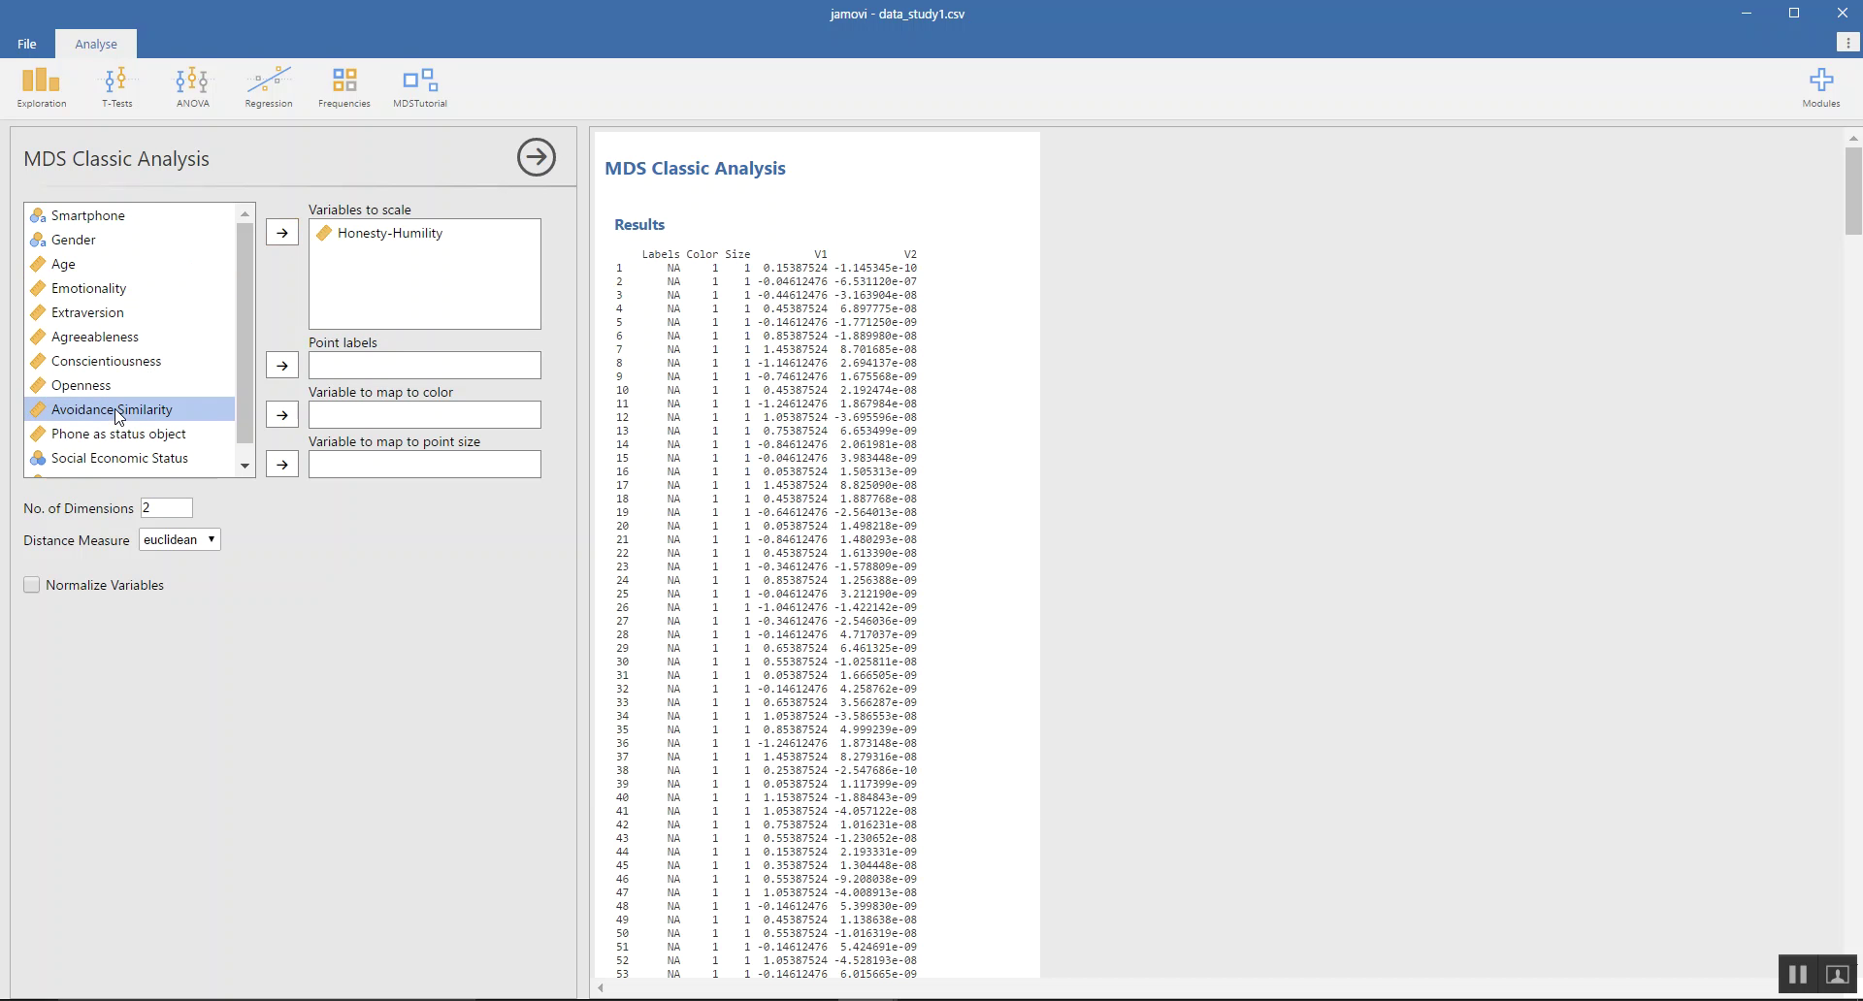
left_click(281, 236)
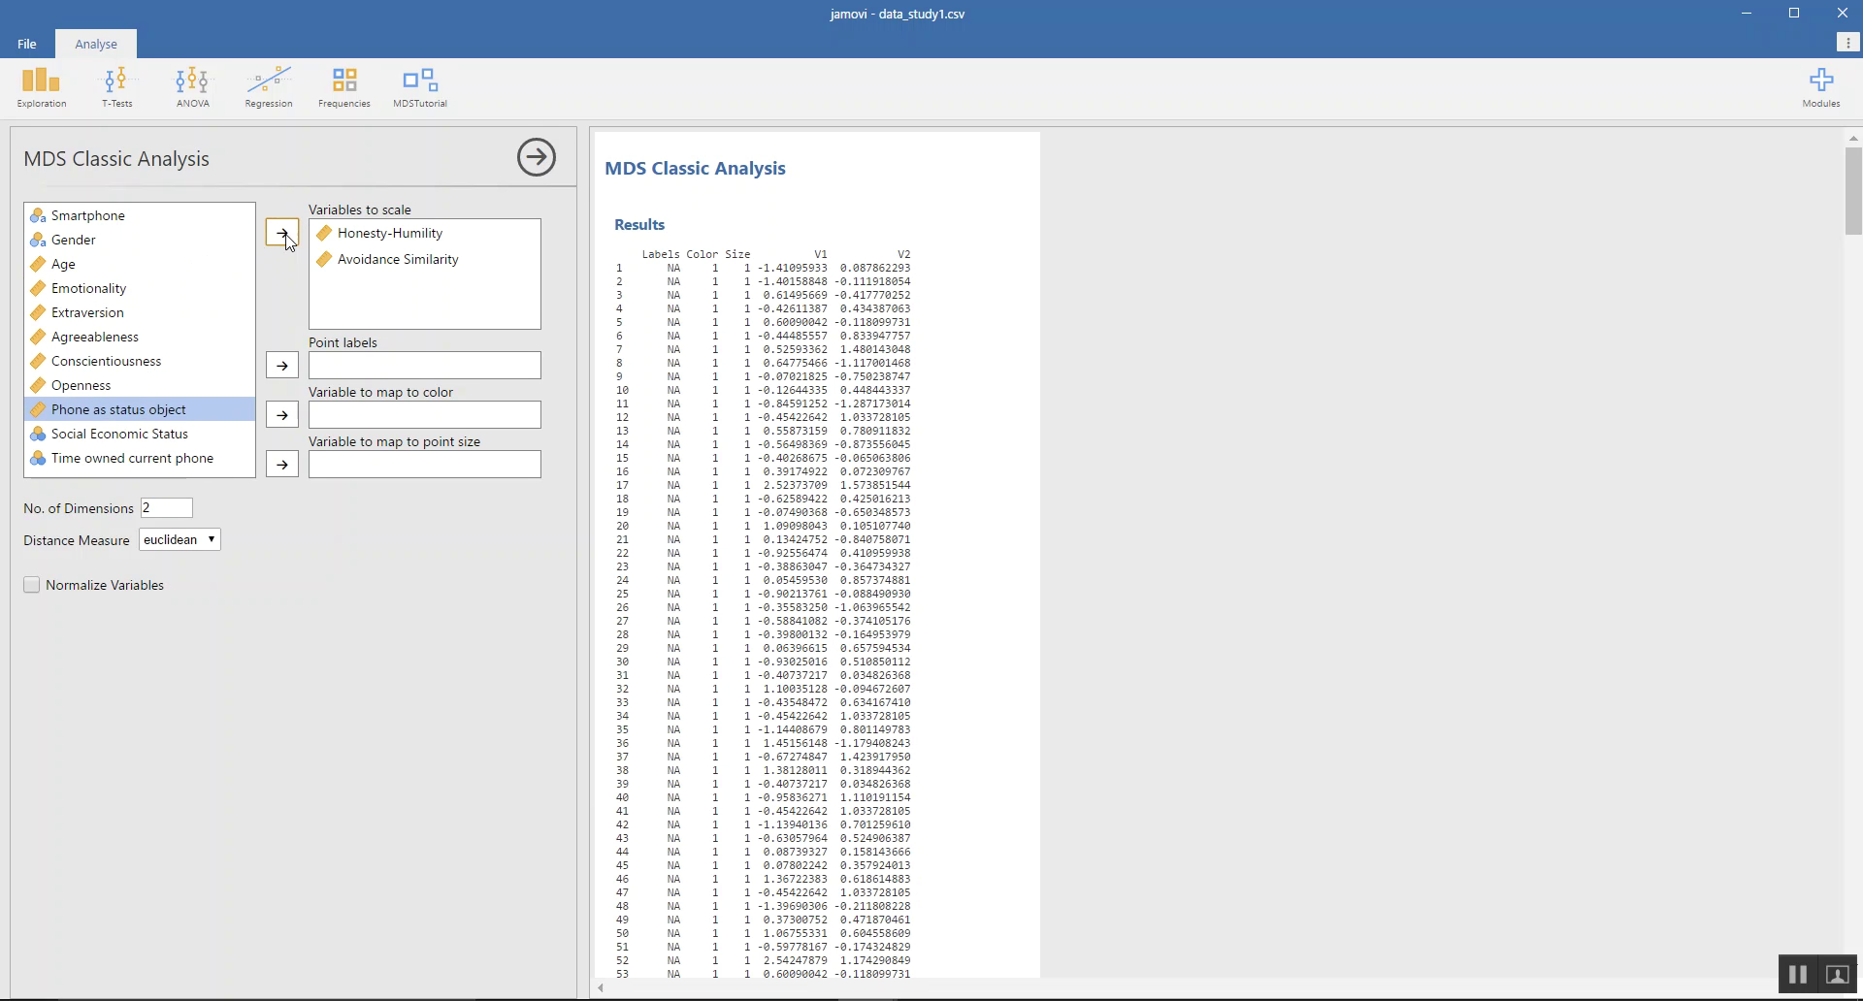
left_click(282, 234)
Colour the MDS points by Gender and size them by Age
left_click(283, 415)
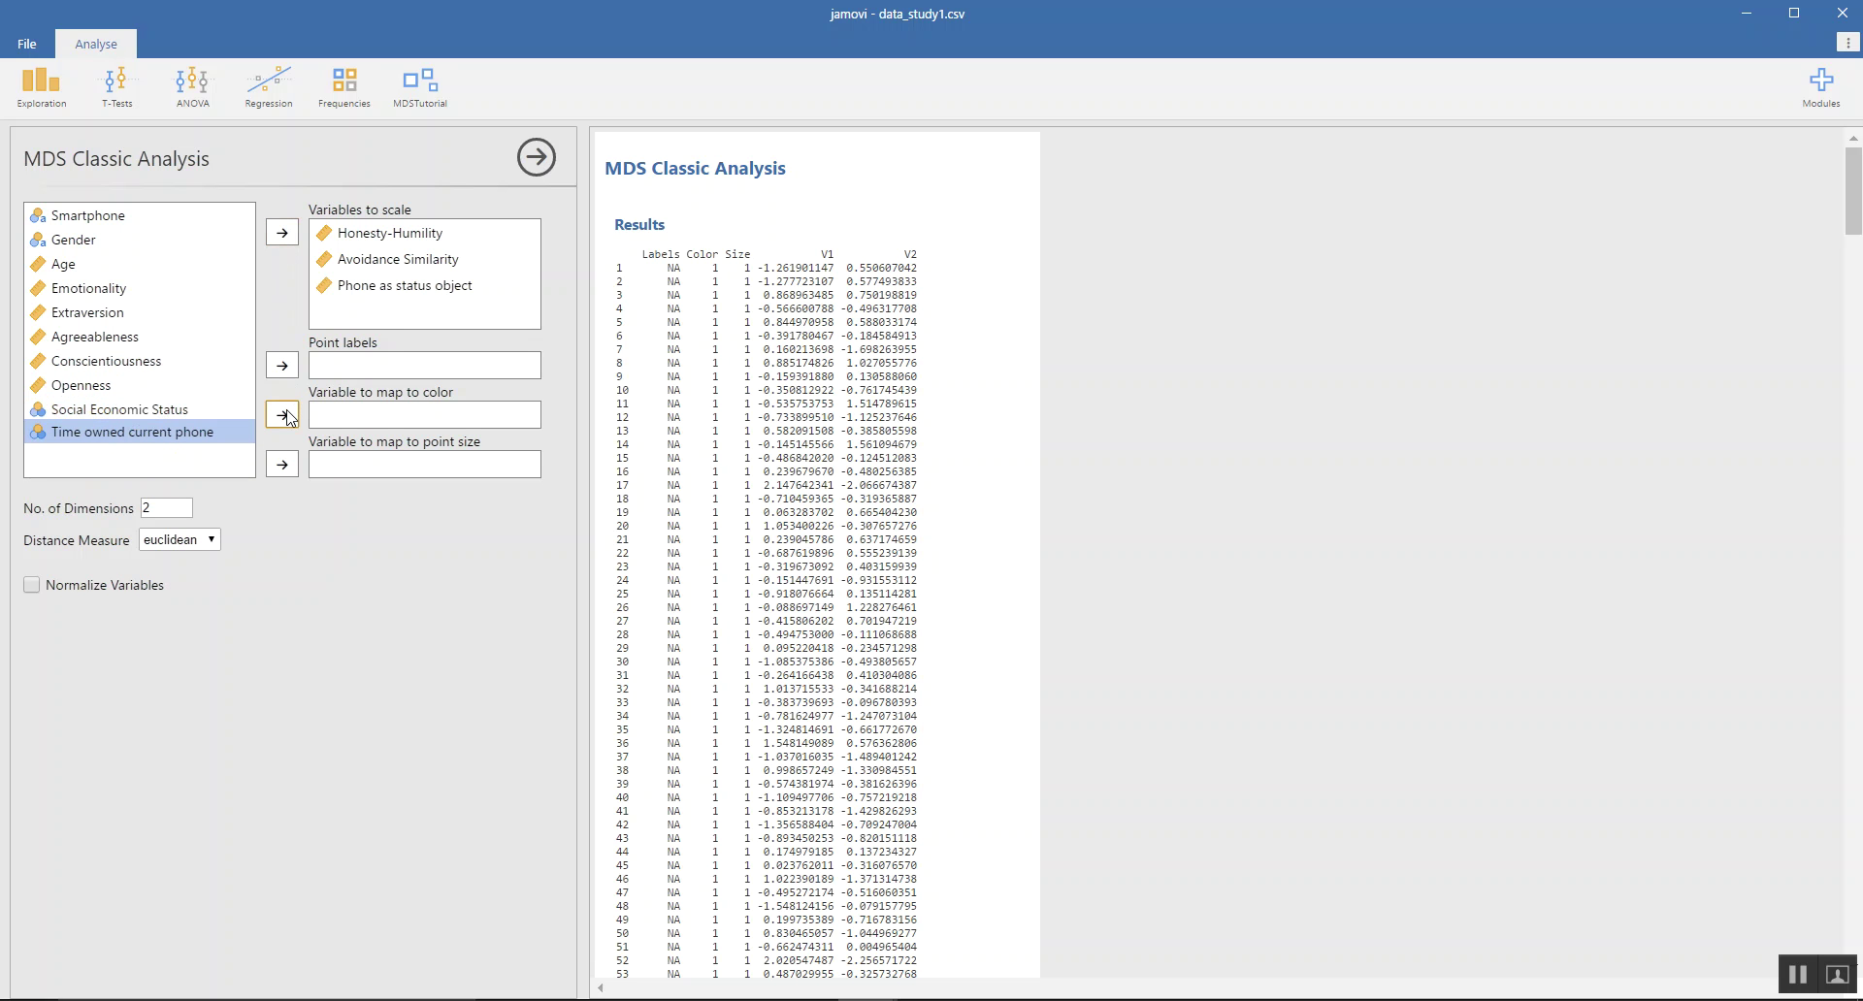
left_click(95, 244)
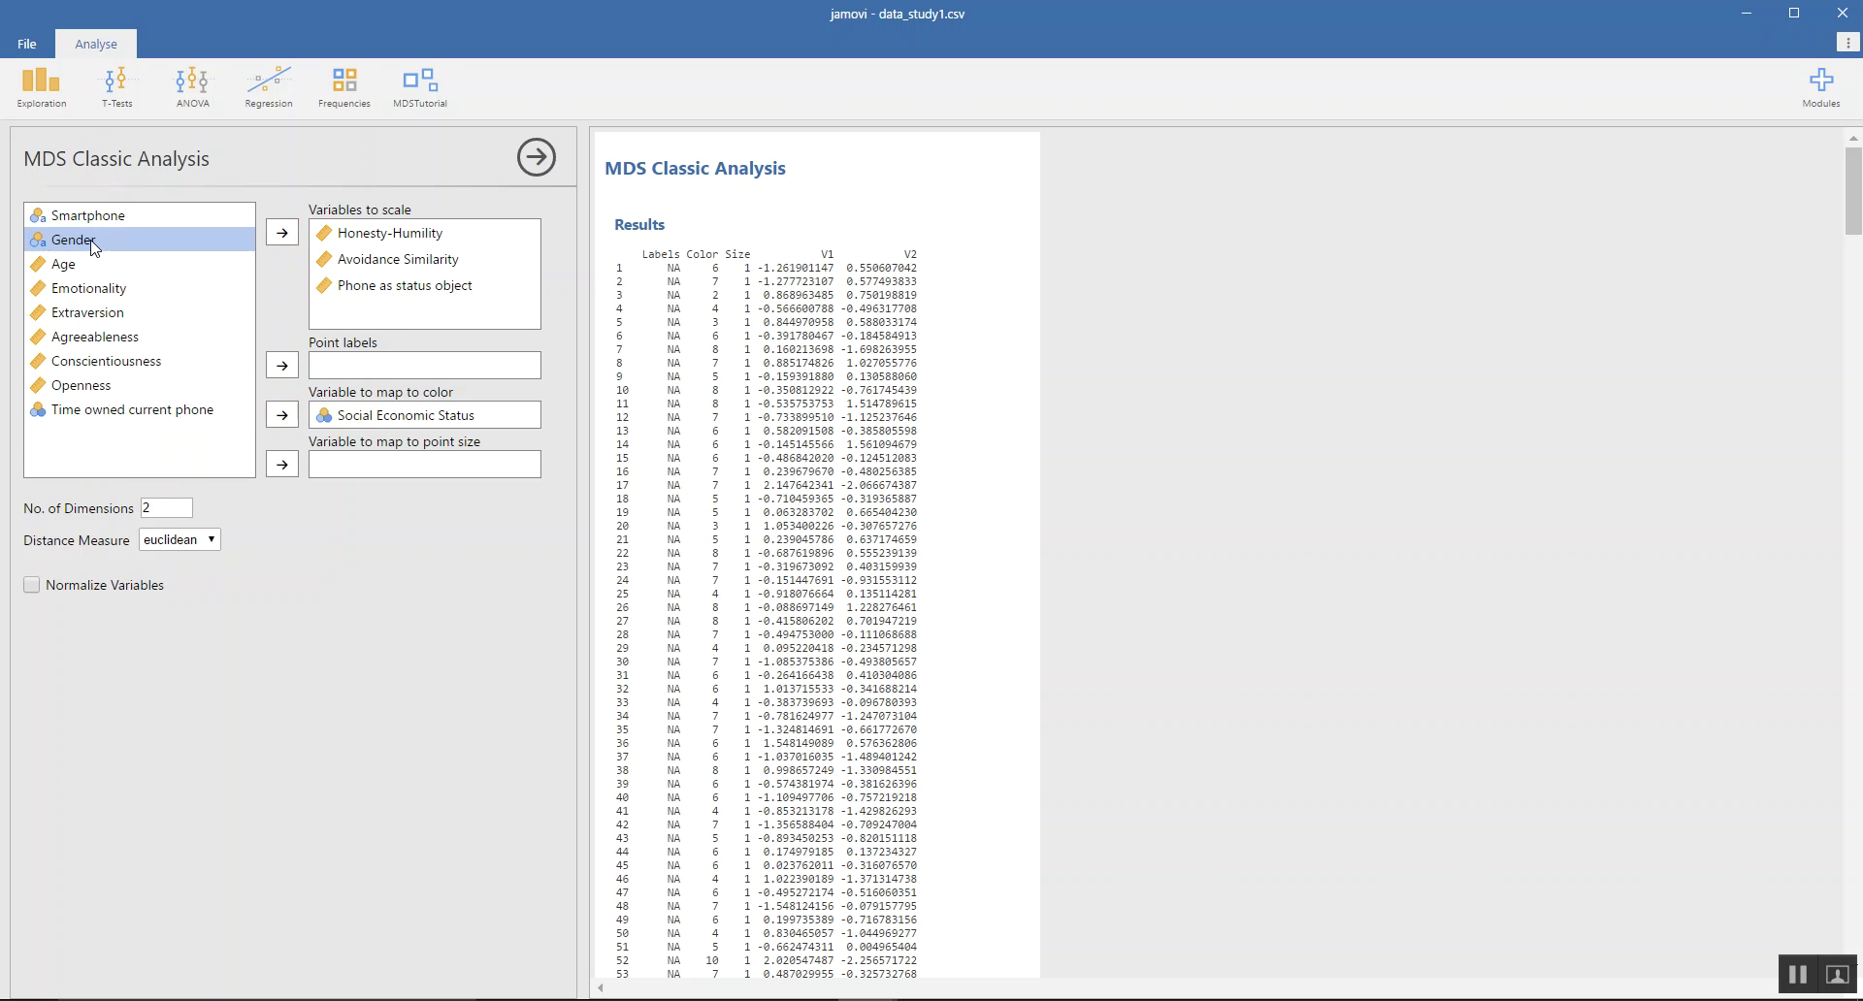
left_click(280, 417)
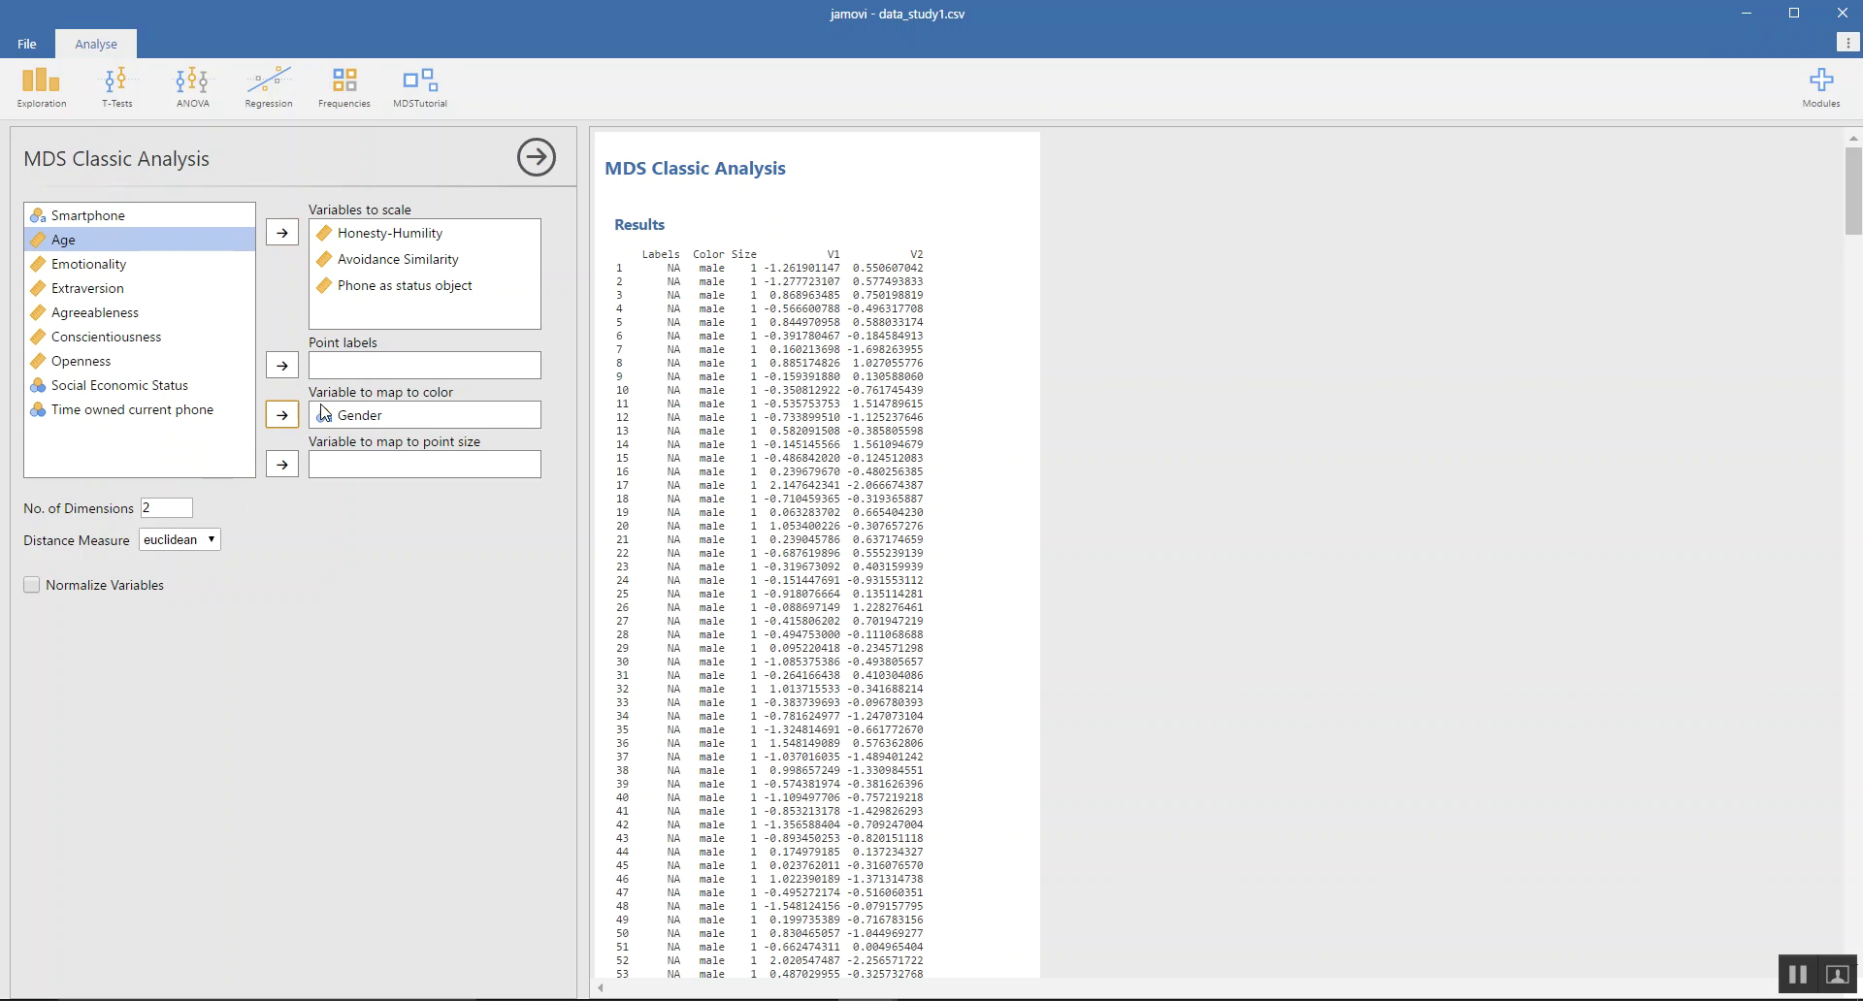
left_click(283, 466)
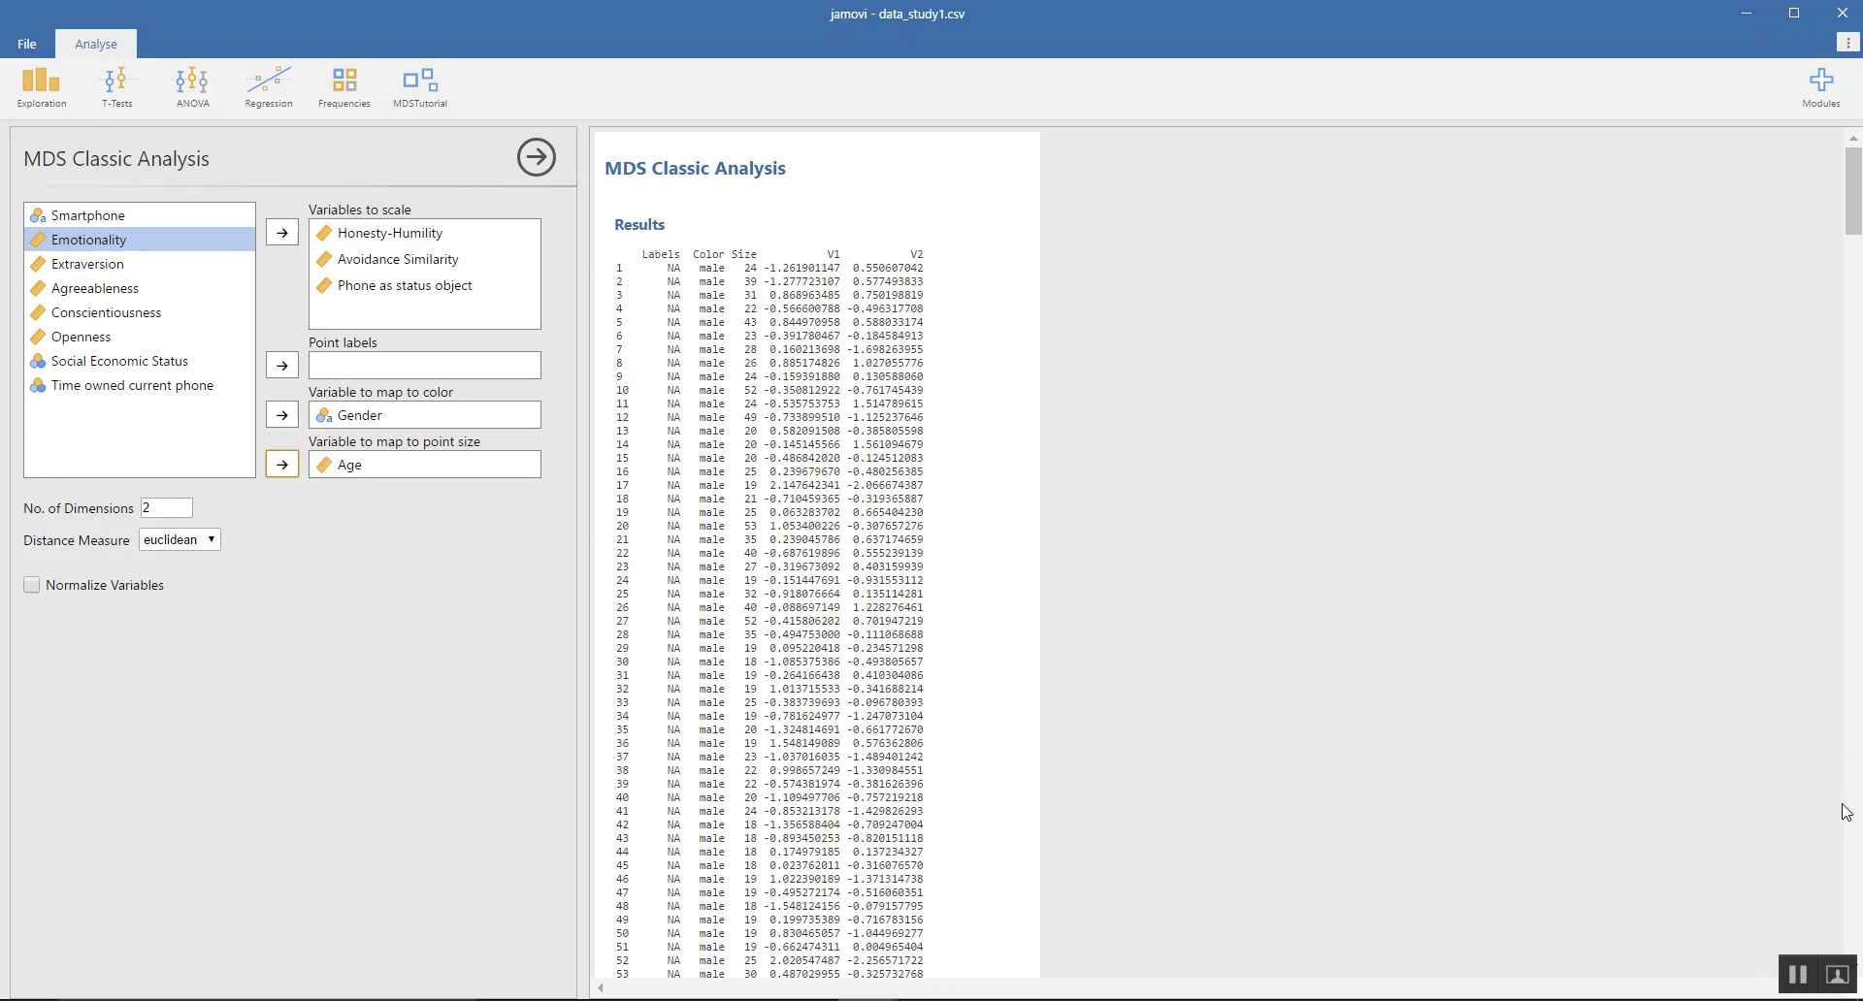
Scroll to the MDS Solution scatter plot and select Honesty-Humility in Variables to scale
scroll(1853, 820, "down", 1)
scroll(1852, 823, "down", 20)
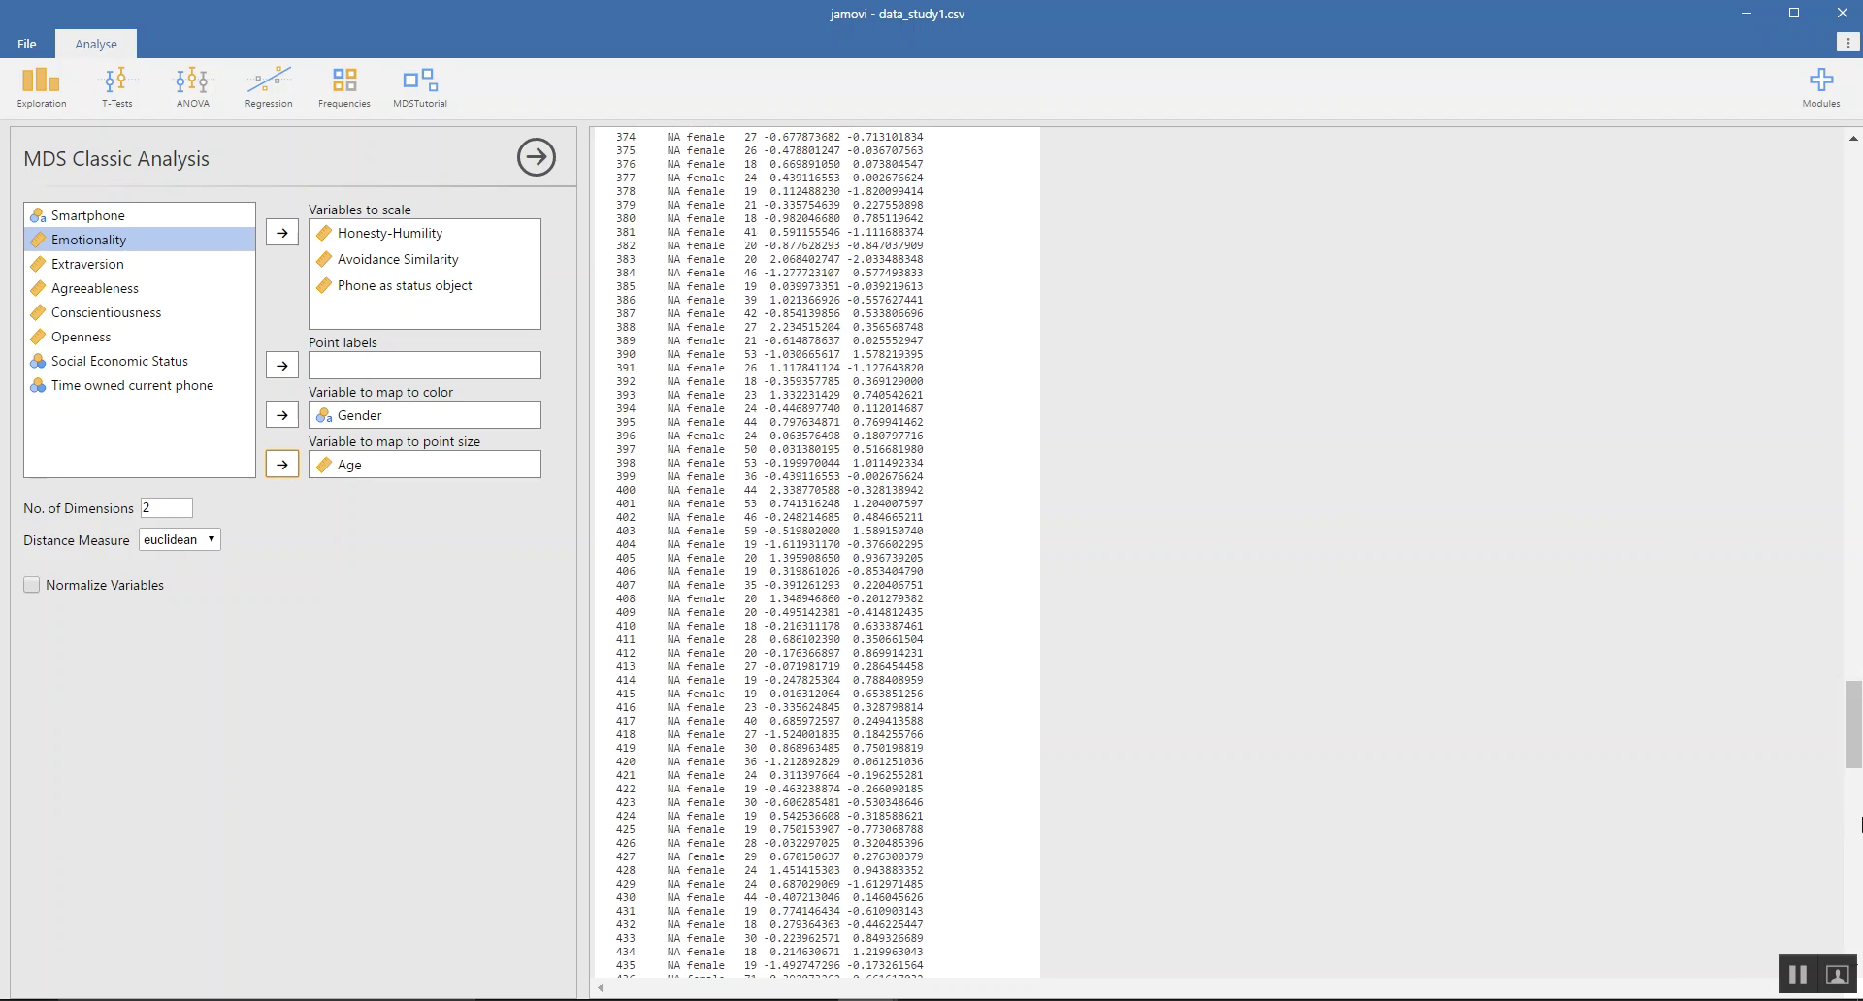
scroll(1853, 897, "down", 9)
scroll(1853, 897, "down", 4)
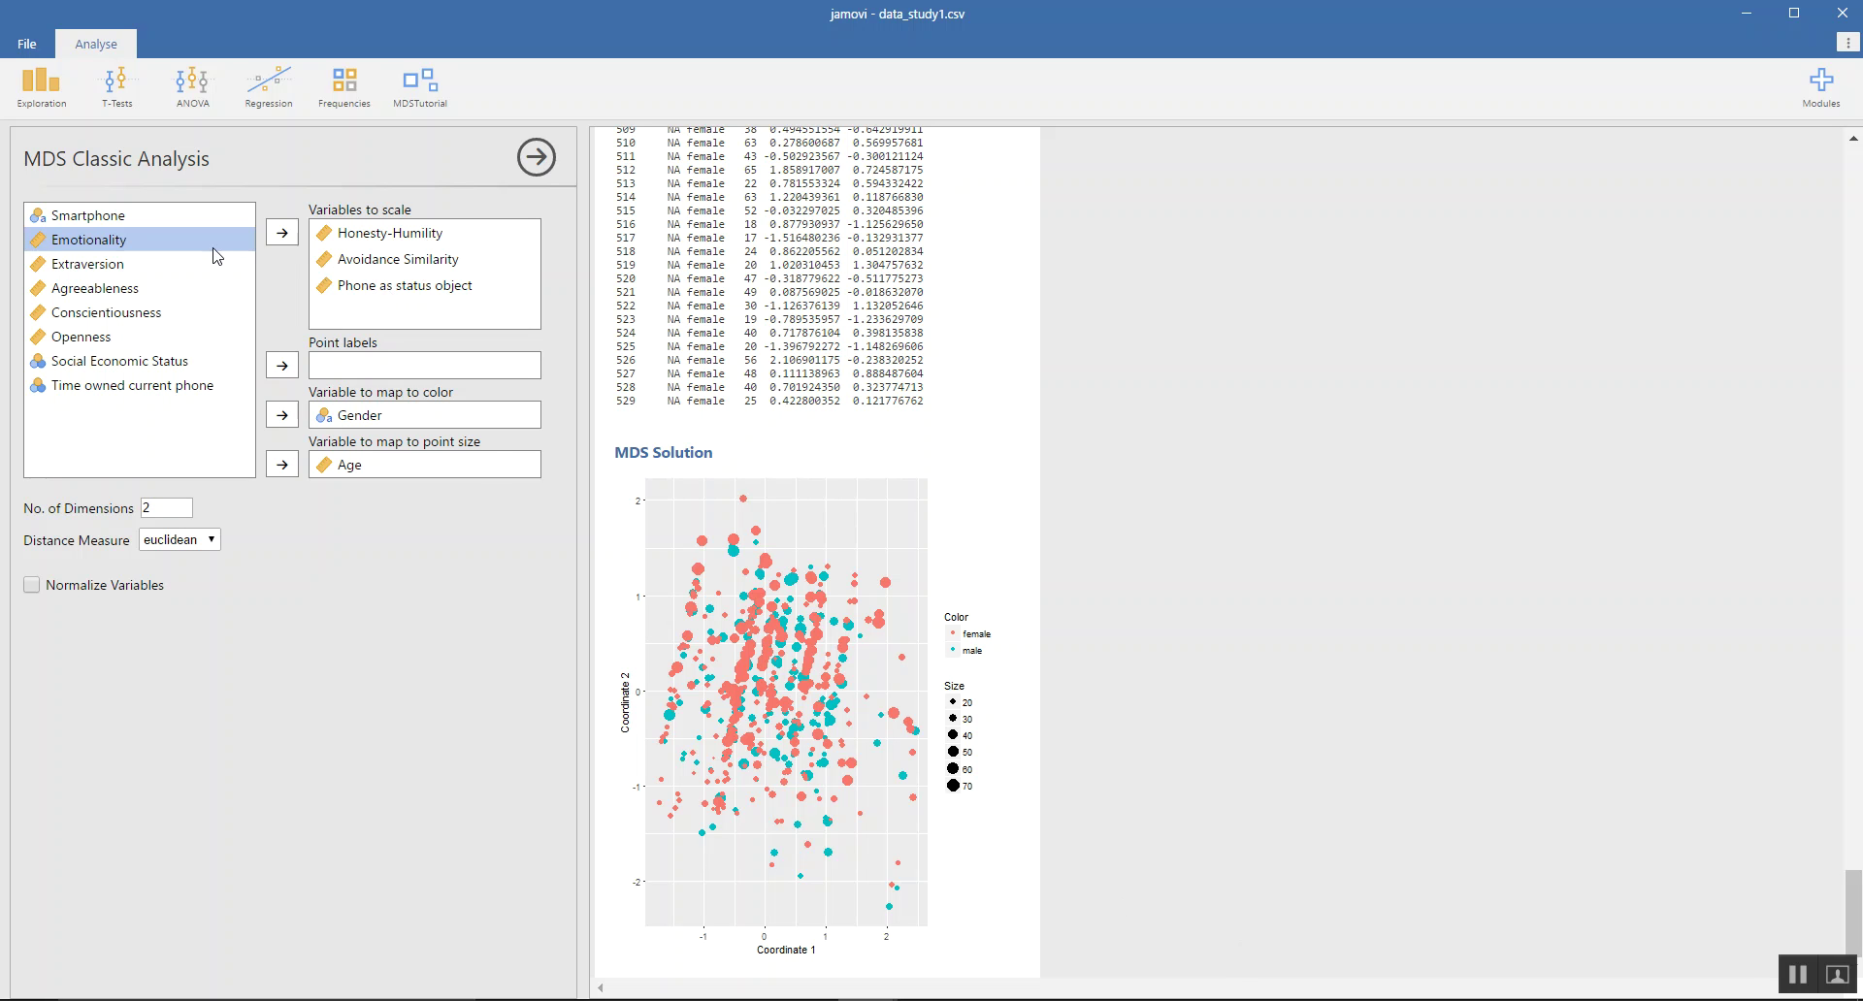
left_click_drag(377, 234, 377, 235)
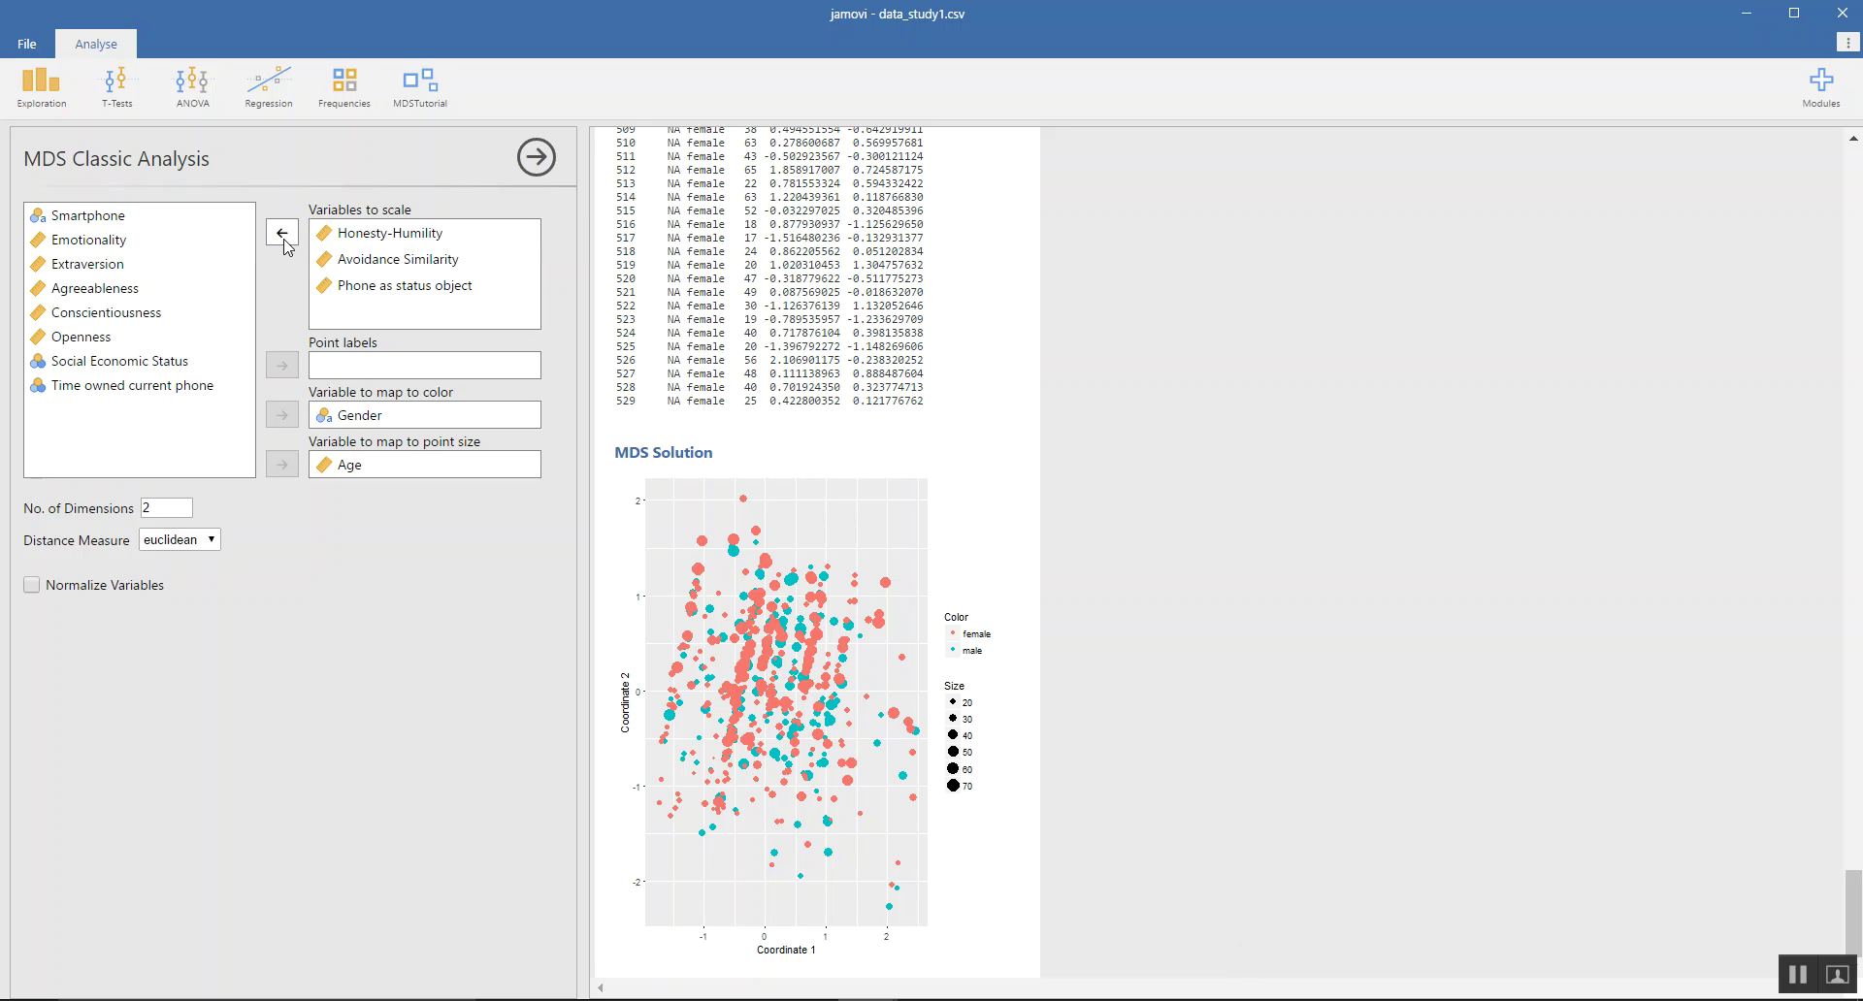
Remove Honesty-Humility, Avoidance Similarity and Phone as status object from Variables to scale
left_click(386, 239)
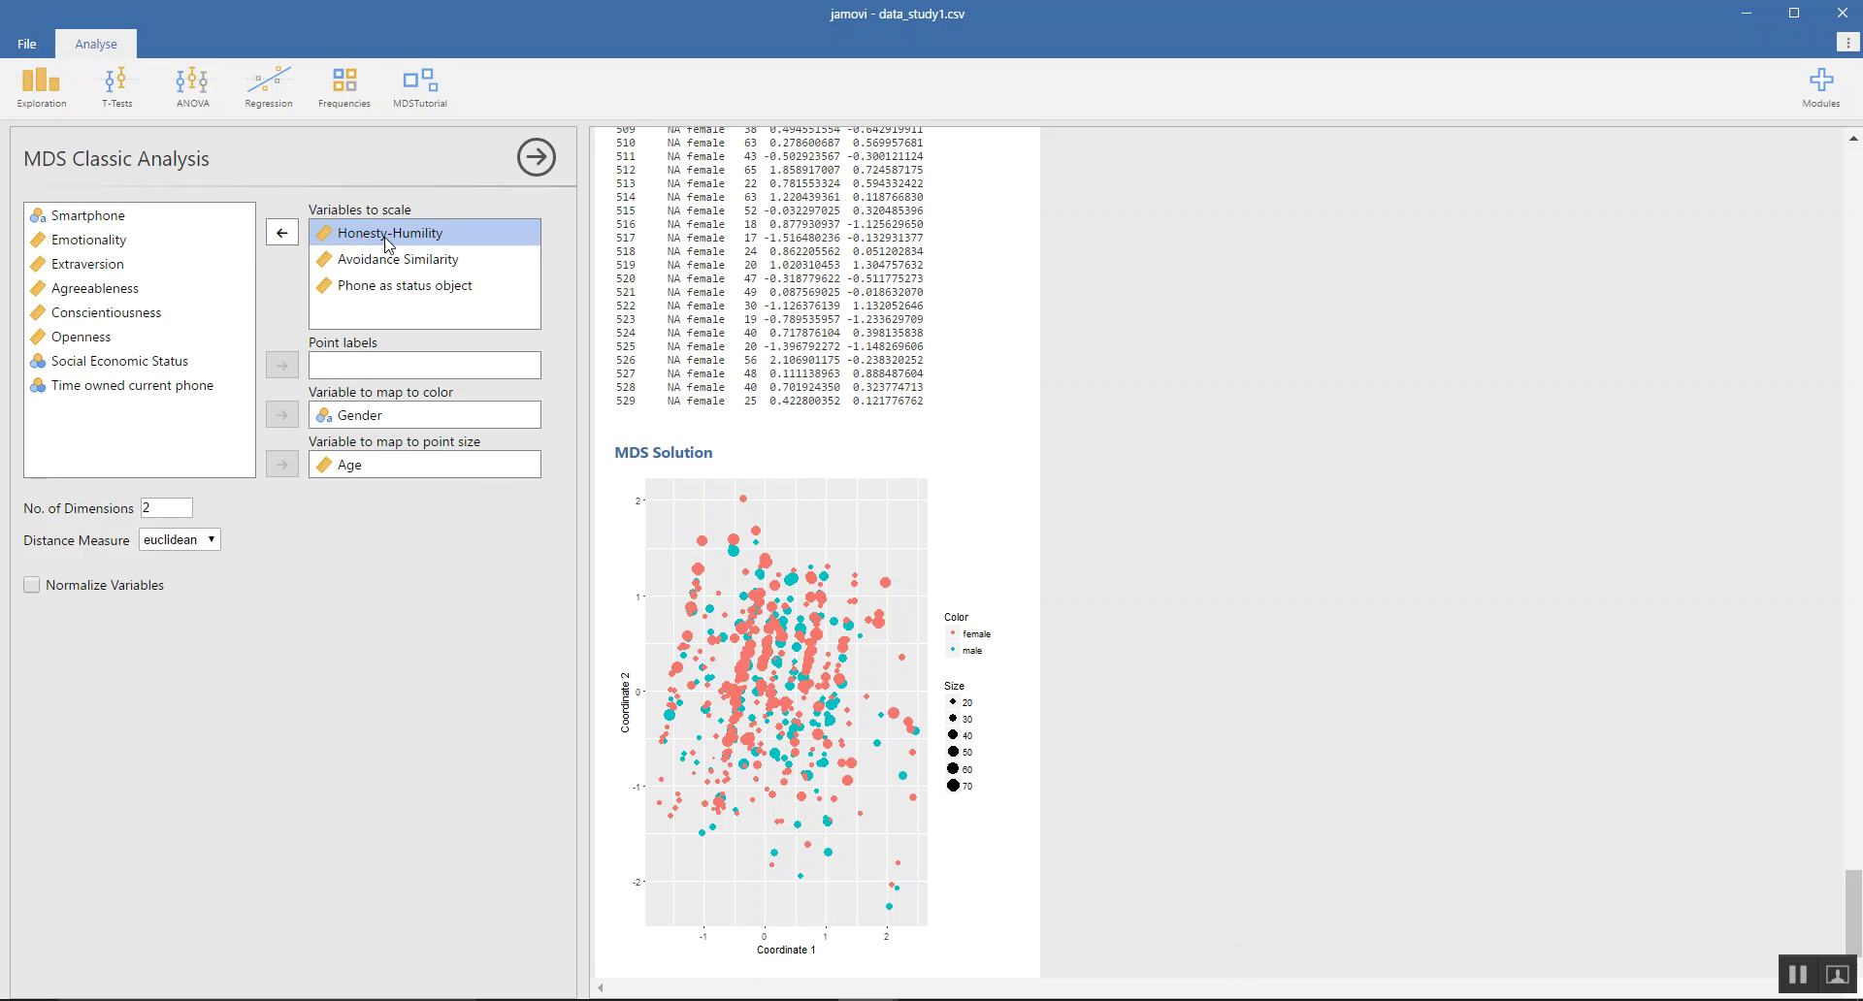
left_click(282, 234)
left_click(292, 233)
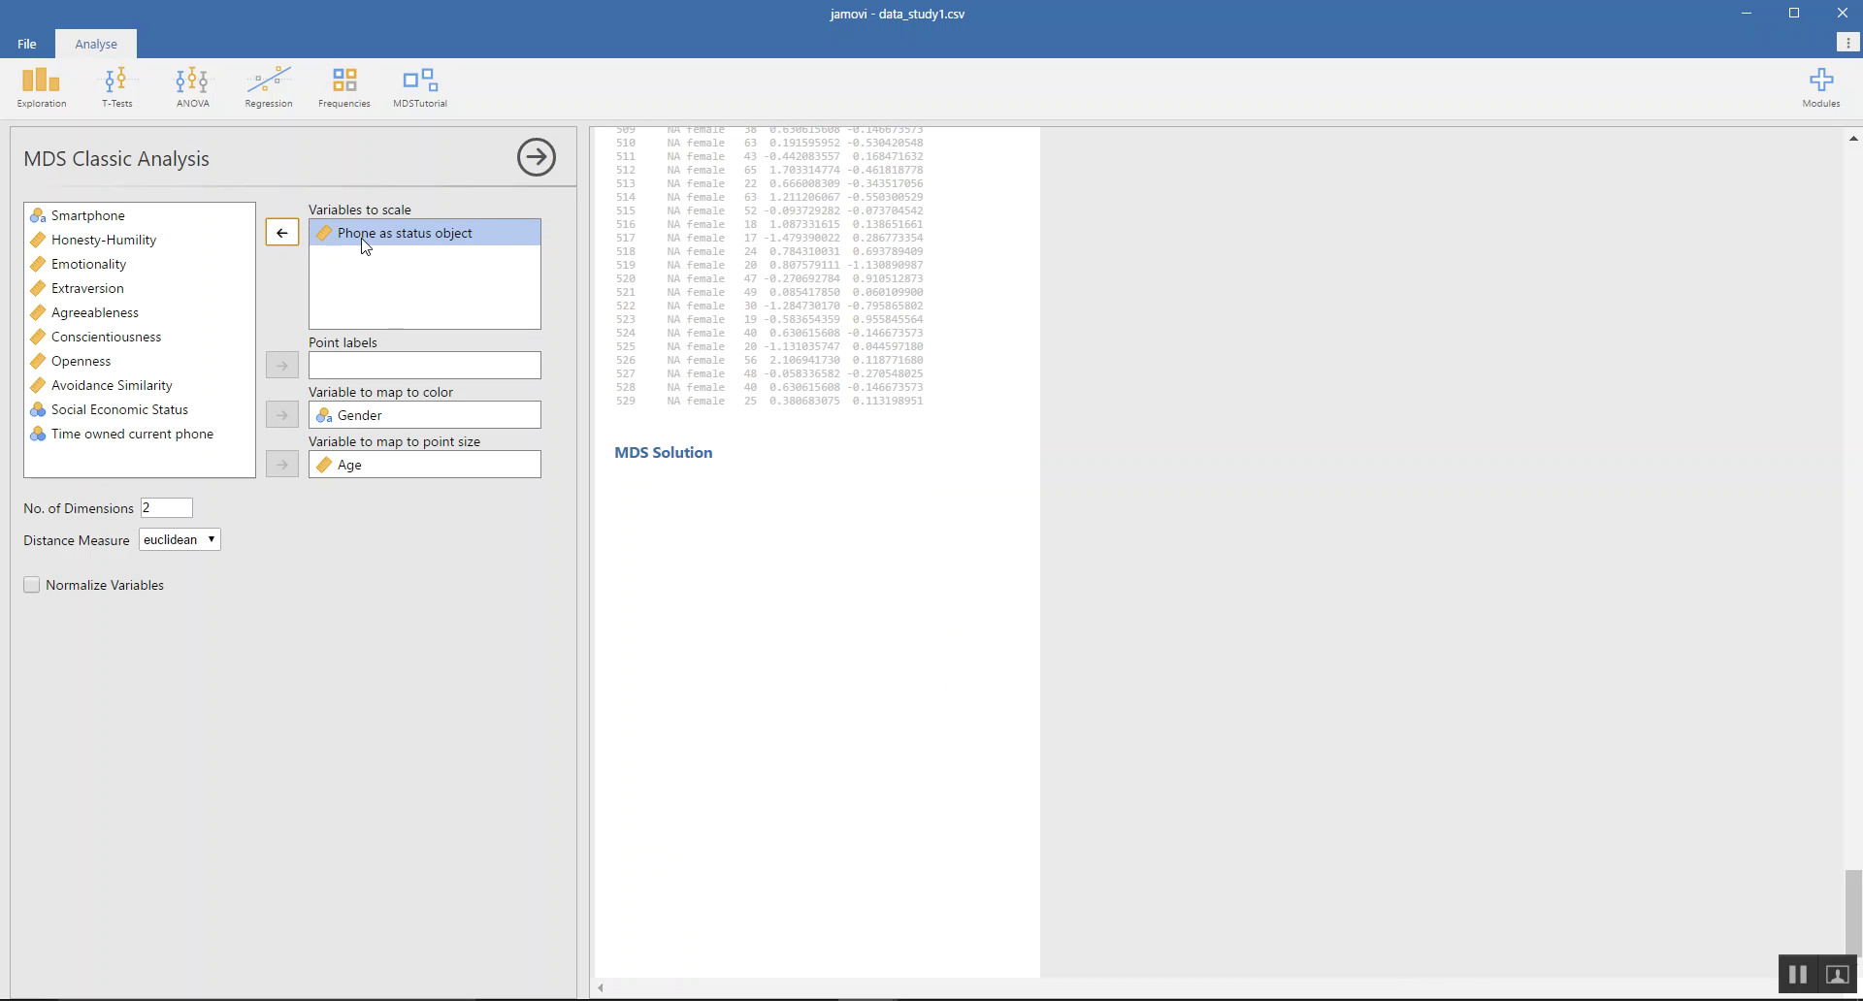
left_click(283, 235)
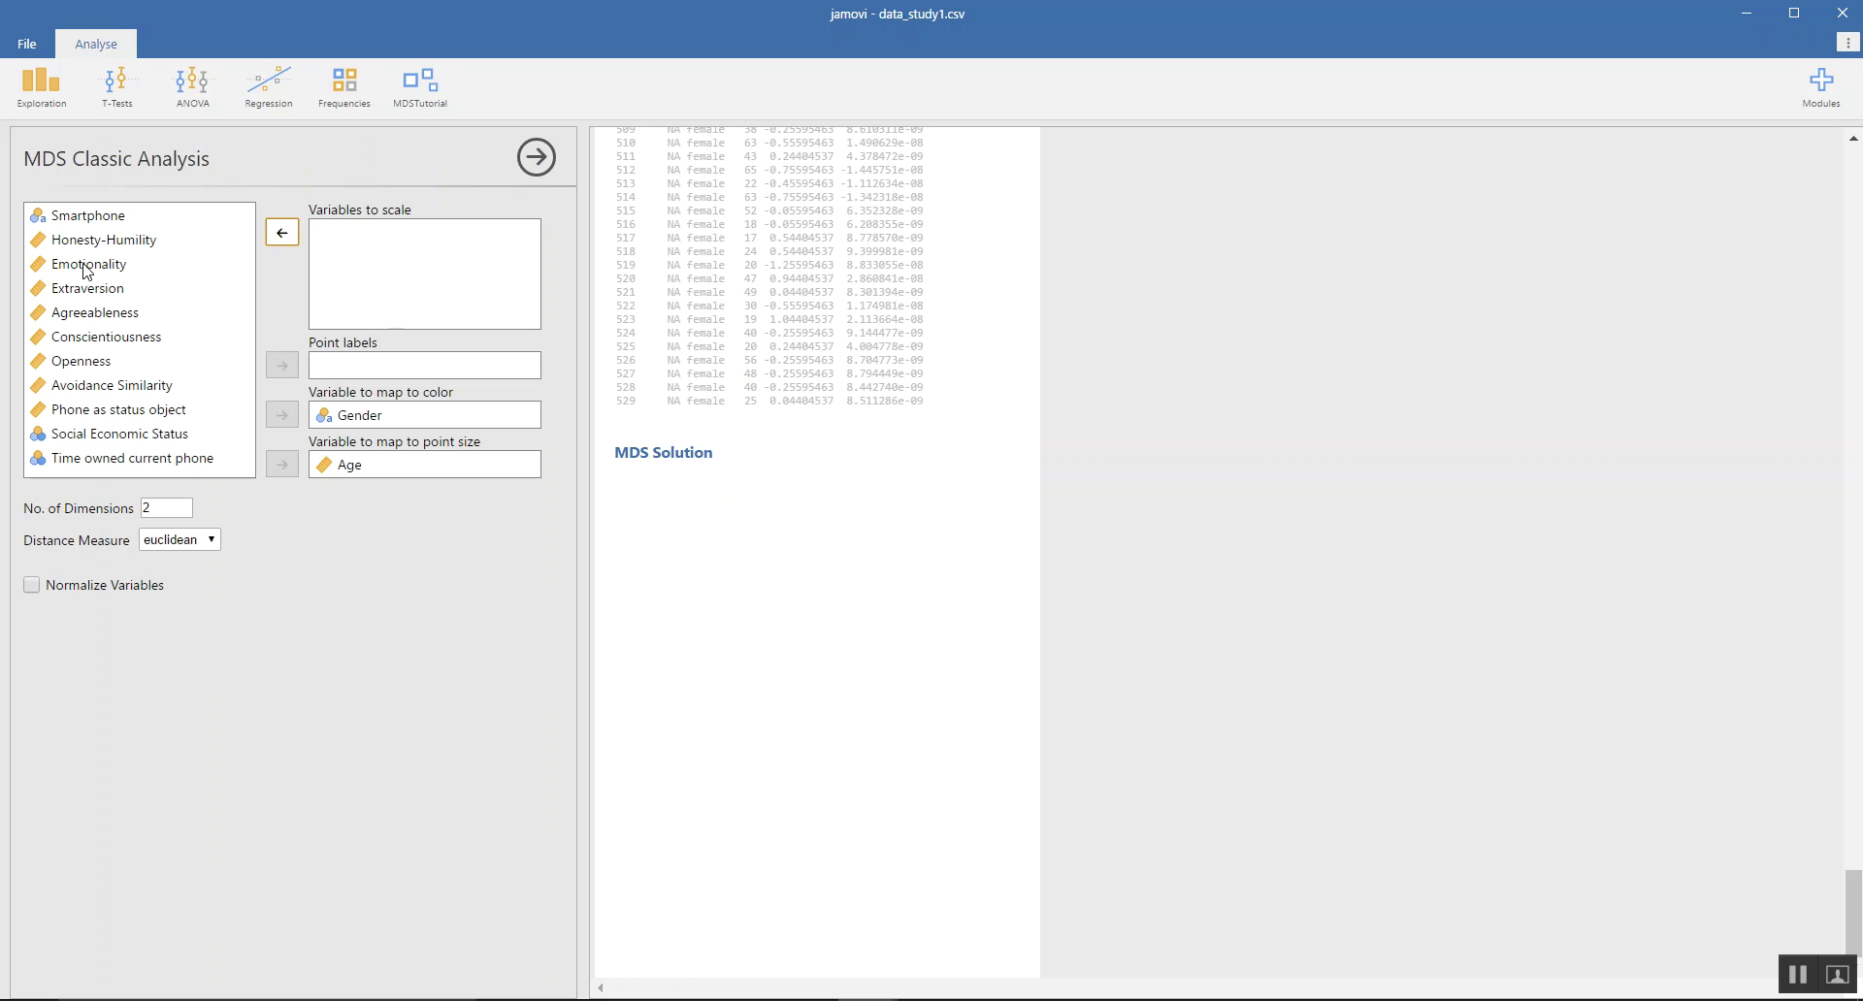
Add Emotionality, Extraversion, Agreeableness and Conscientiousness to Variables to scale
left_click(86, 266)
left_click(282, 235)
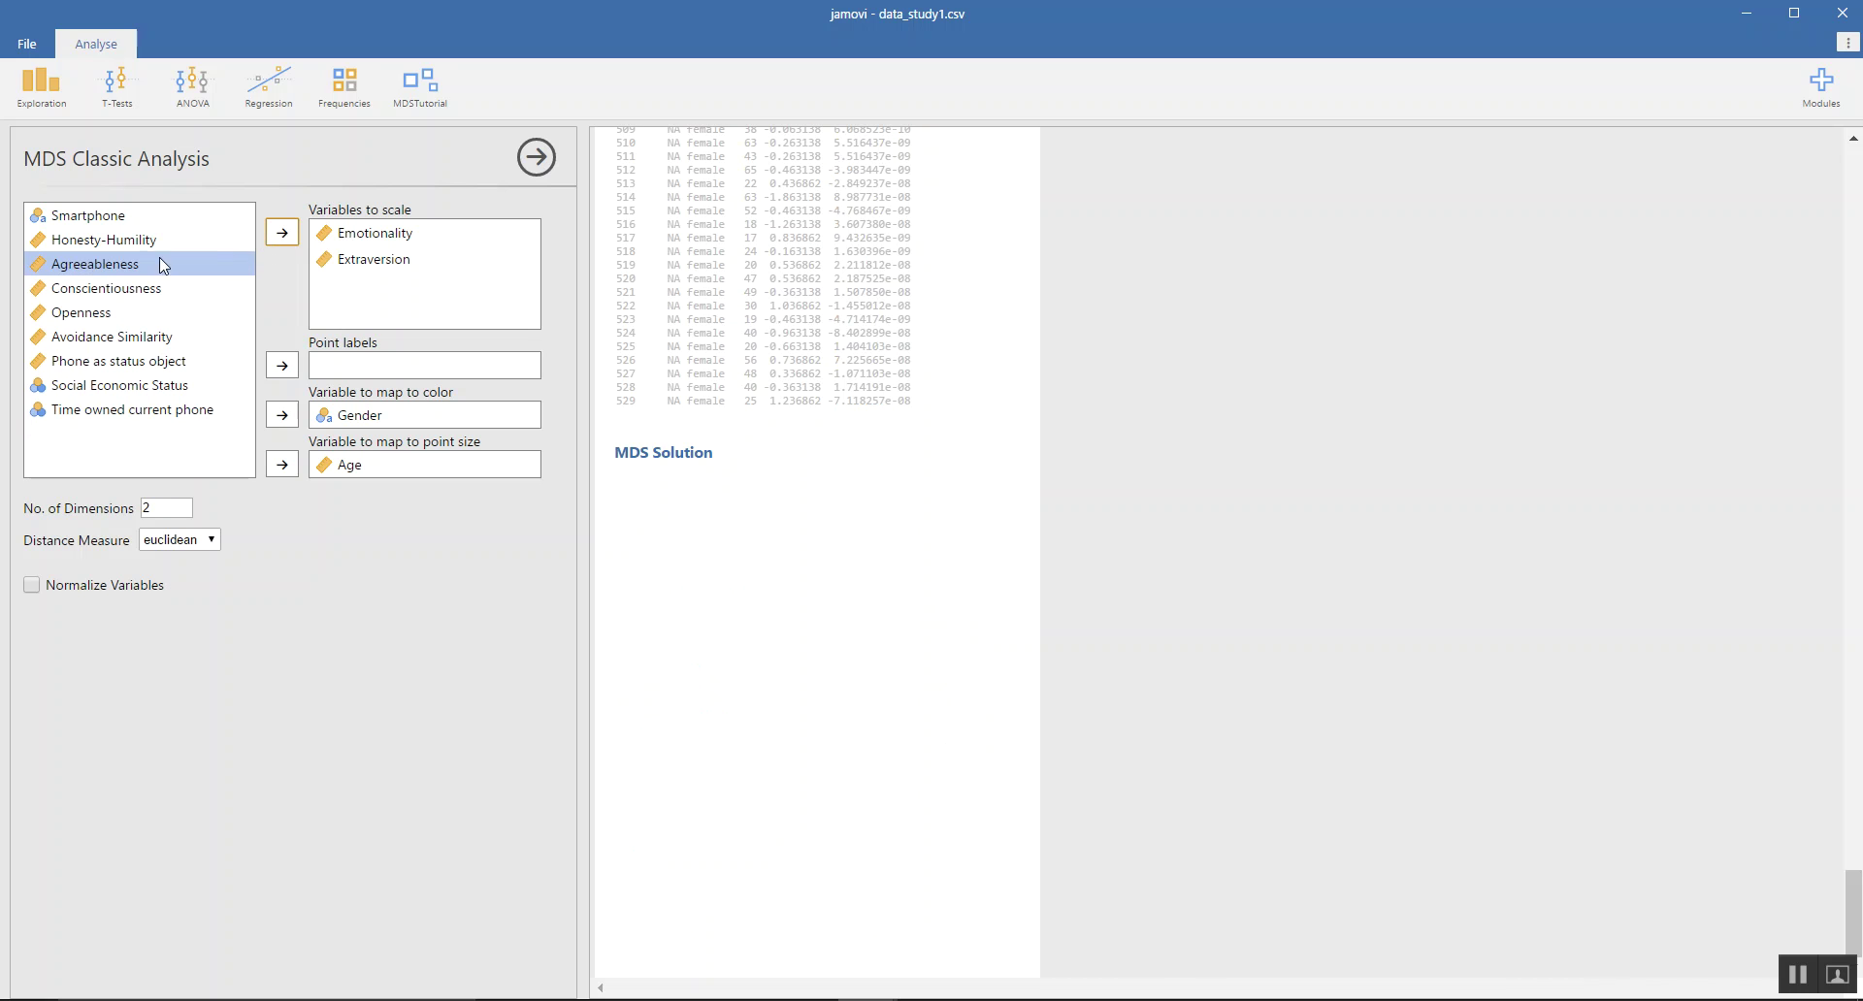
left_click(282, 239)
left_click(282, 239)
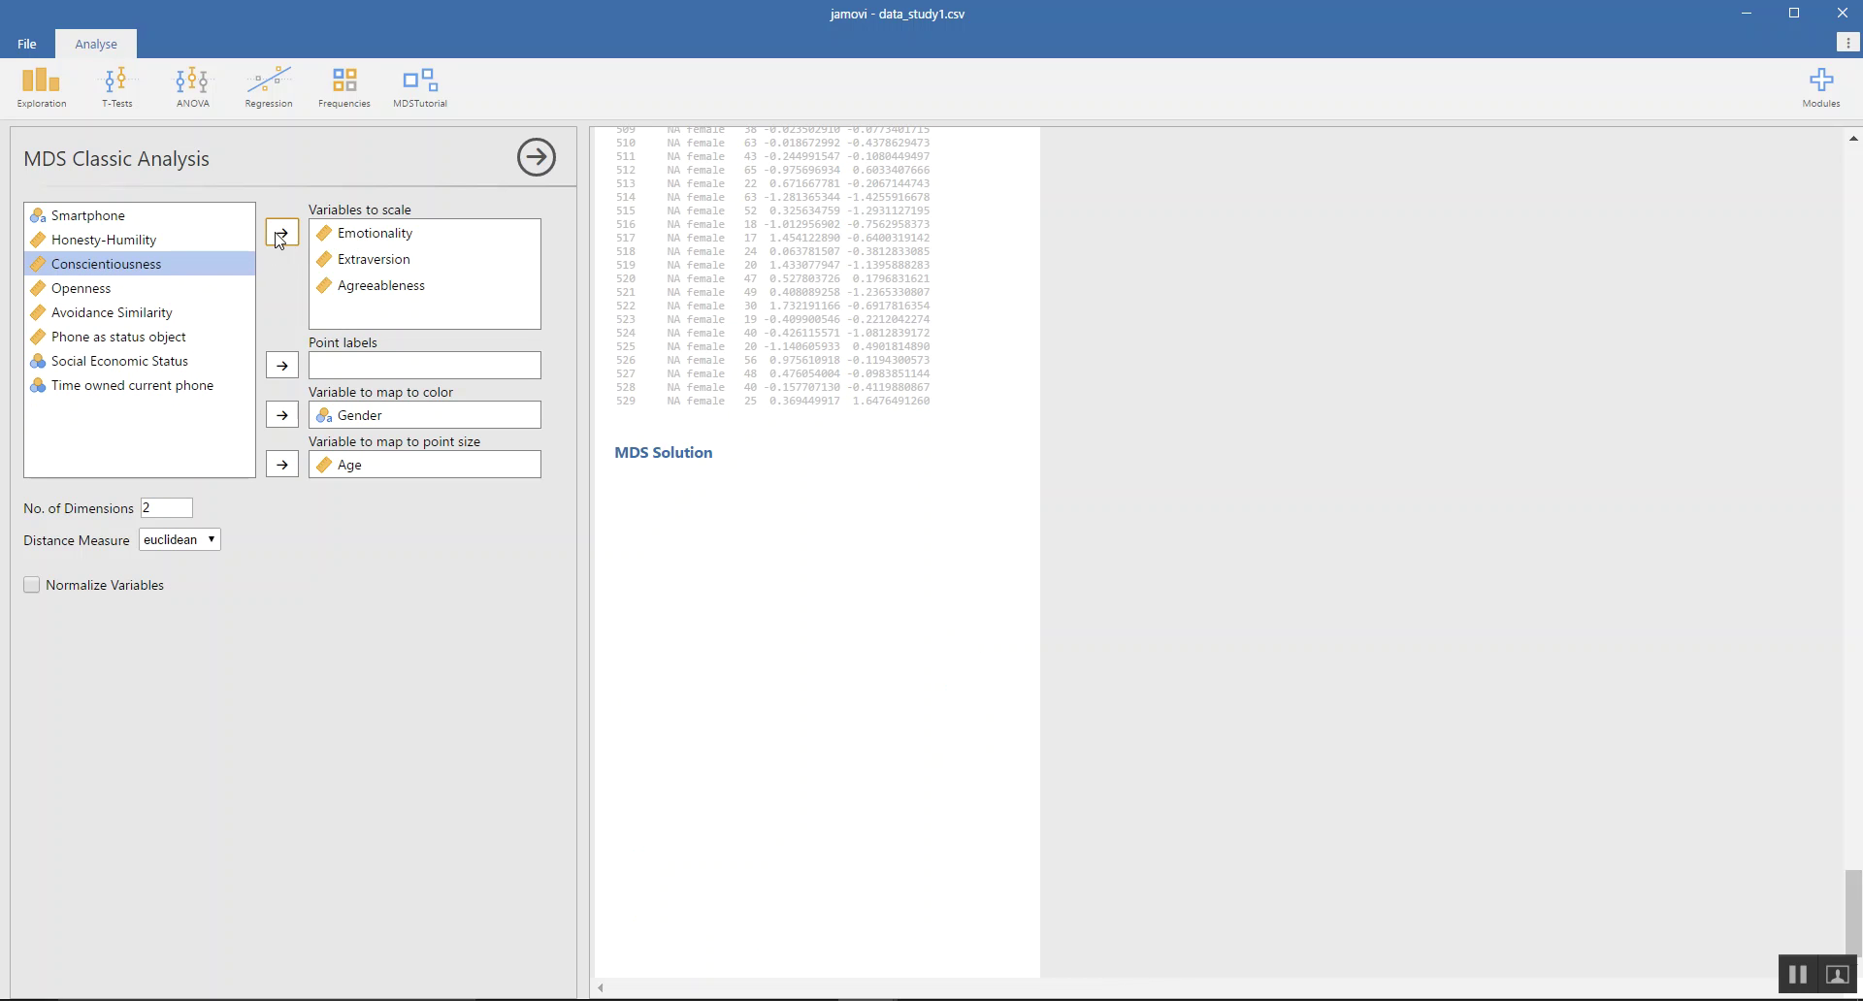
left_click(282, 239)
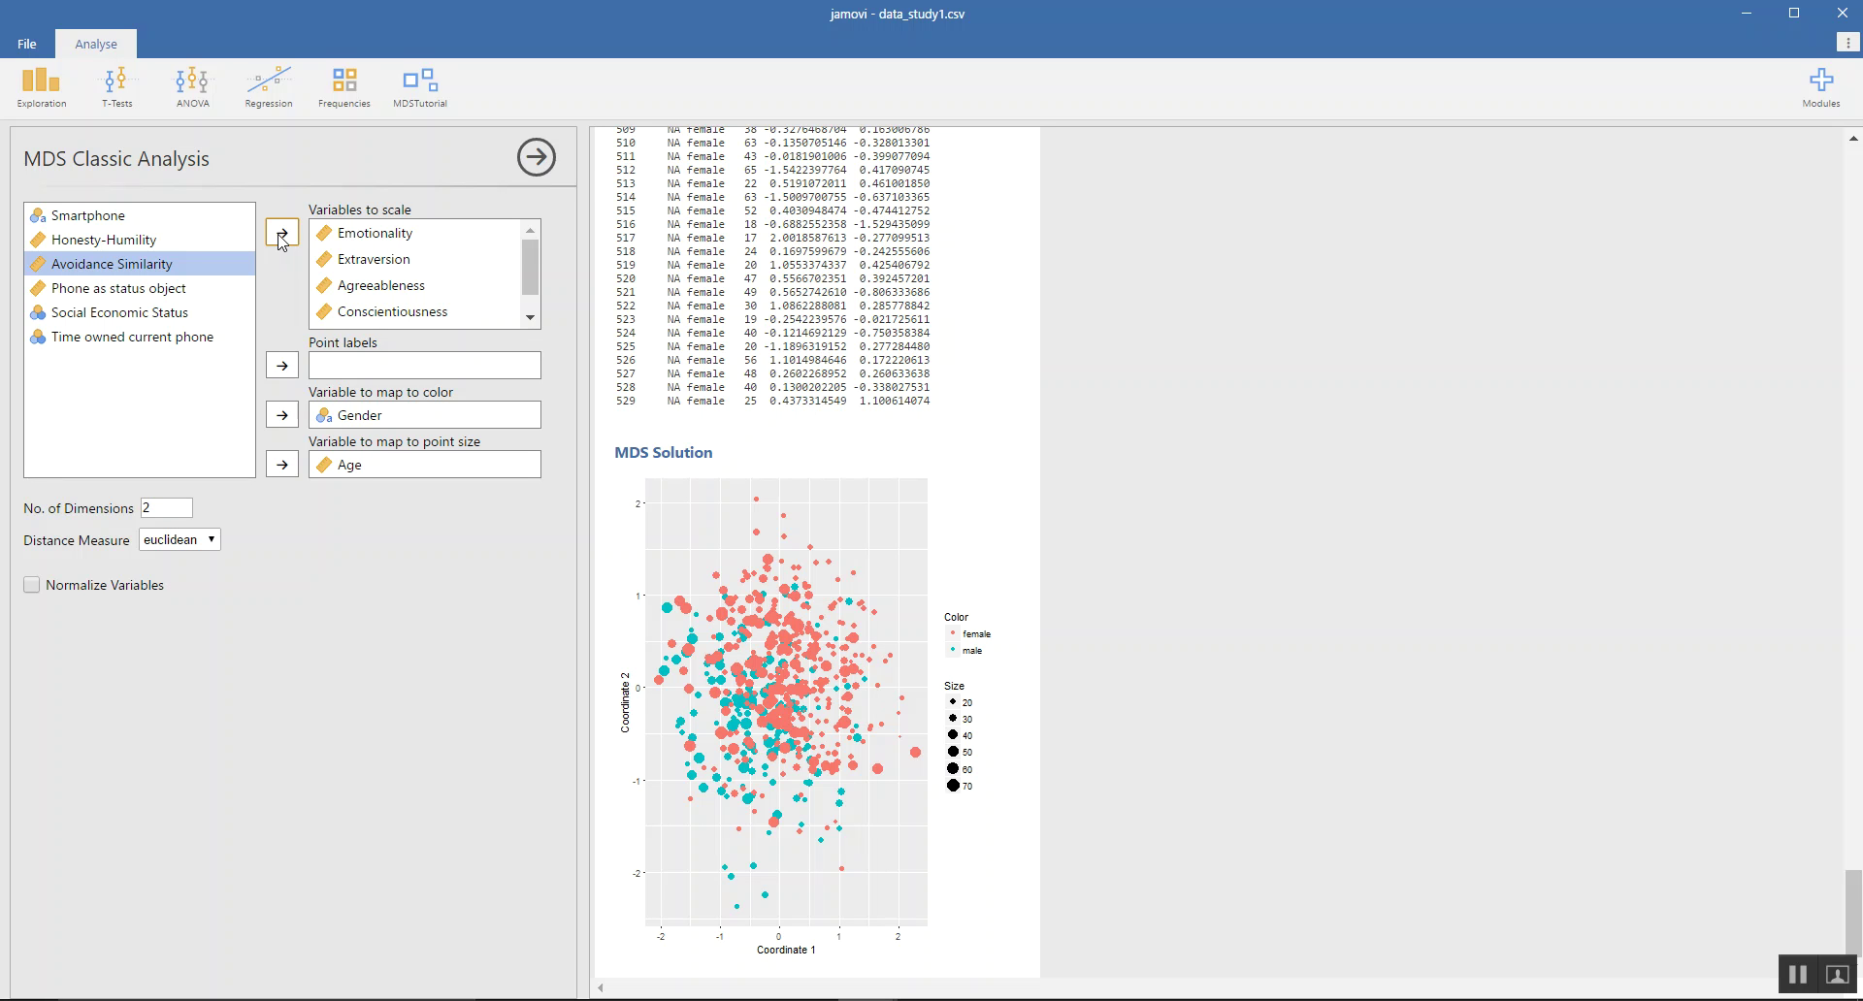
Add Phone as status object, Avoidance Similarity and Honesty-Humility back into Variables to scale
left_click(155, 291)
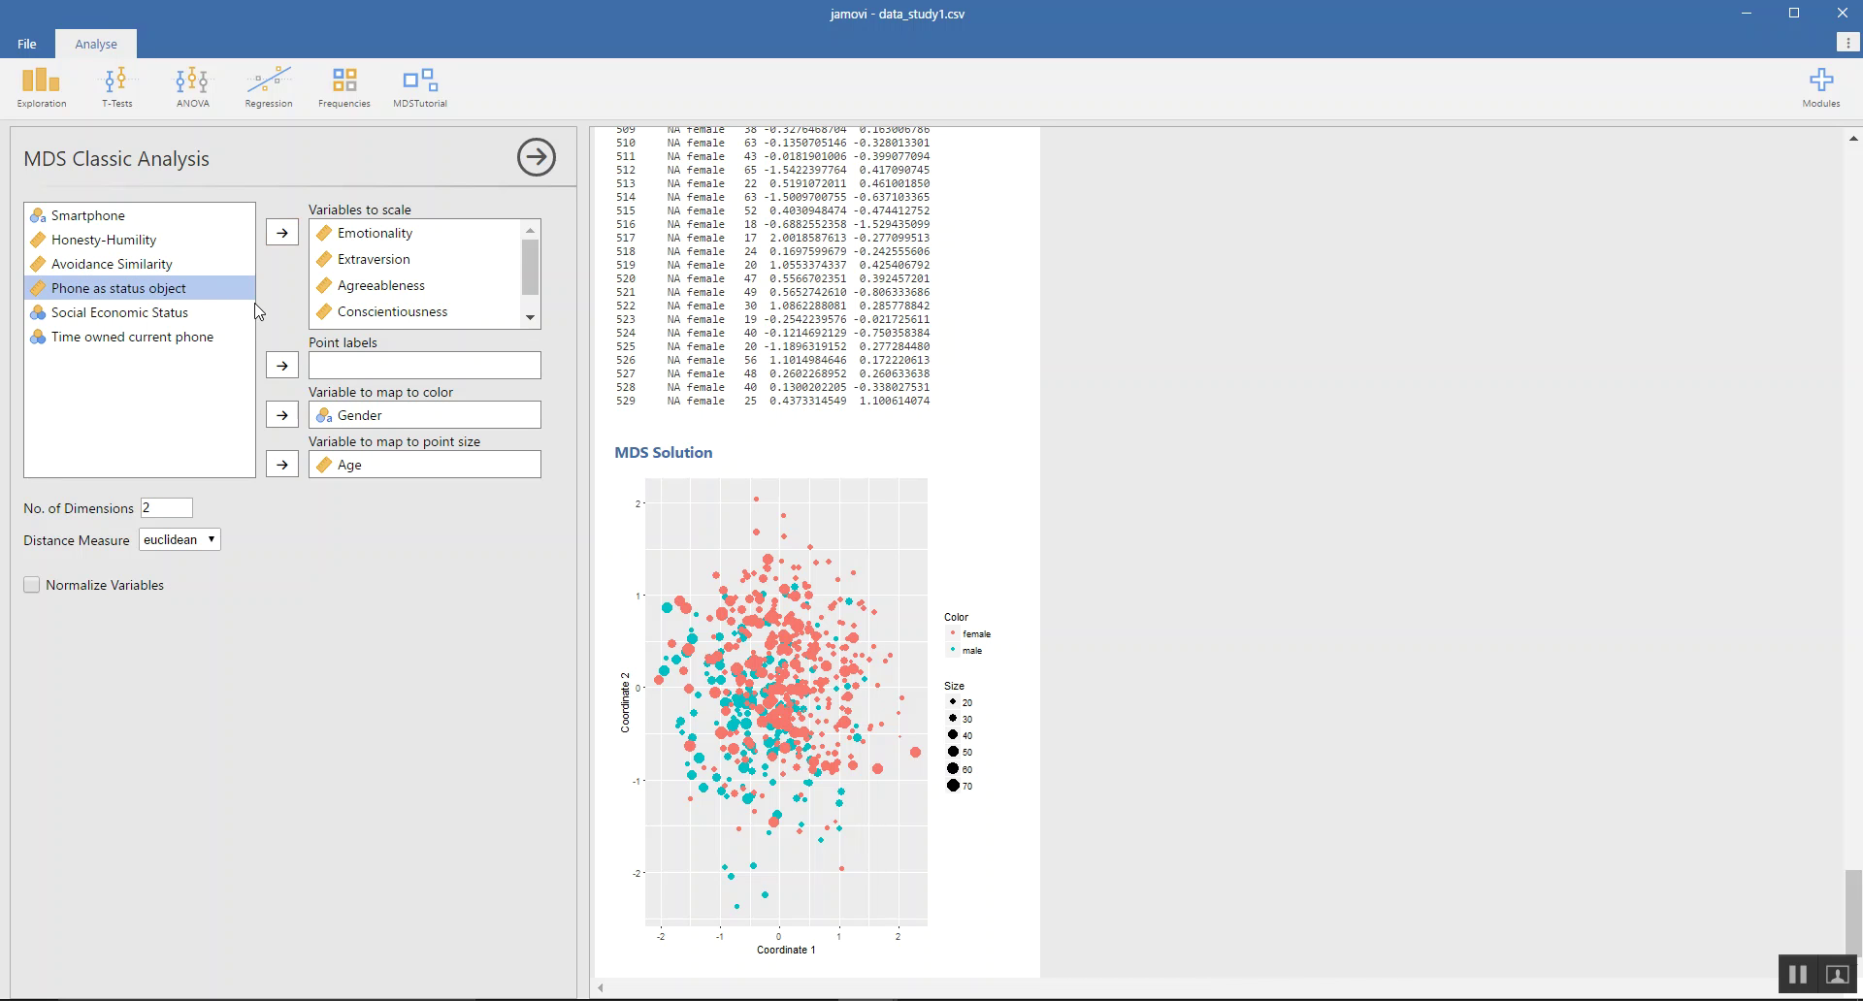
left_click(295, 230)
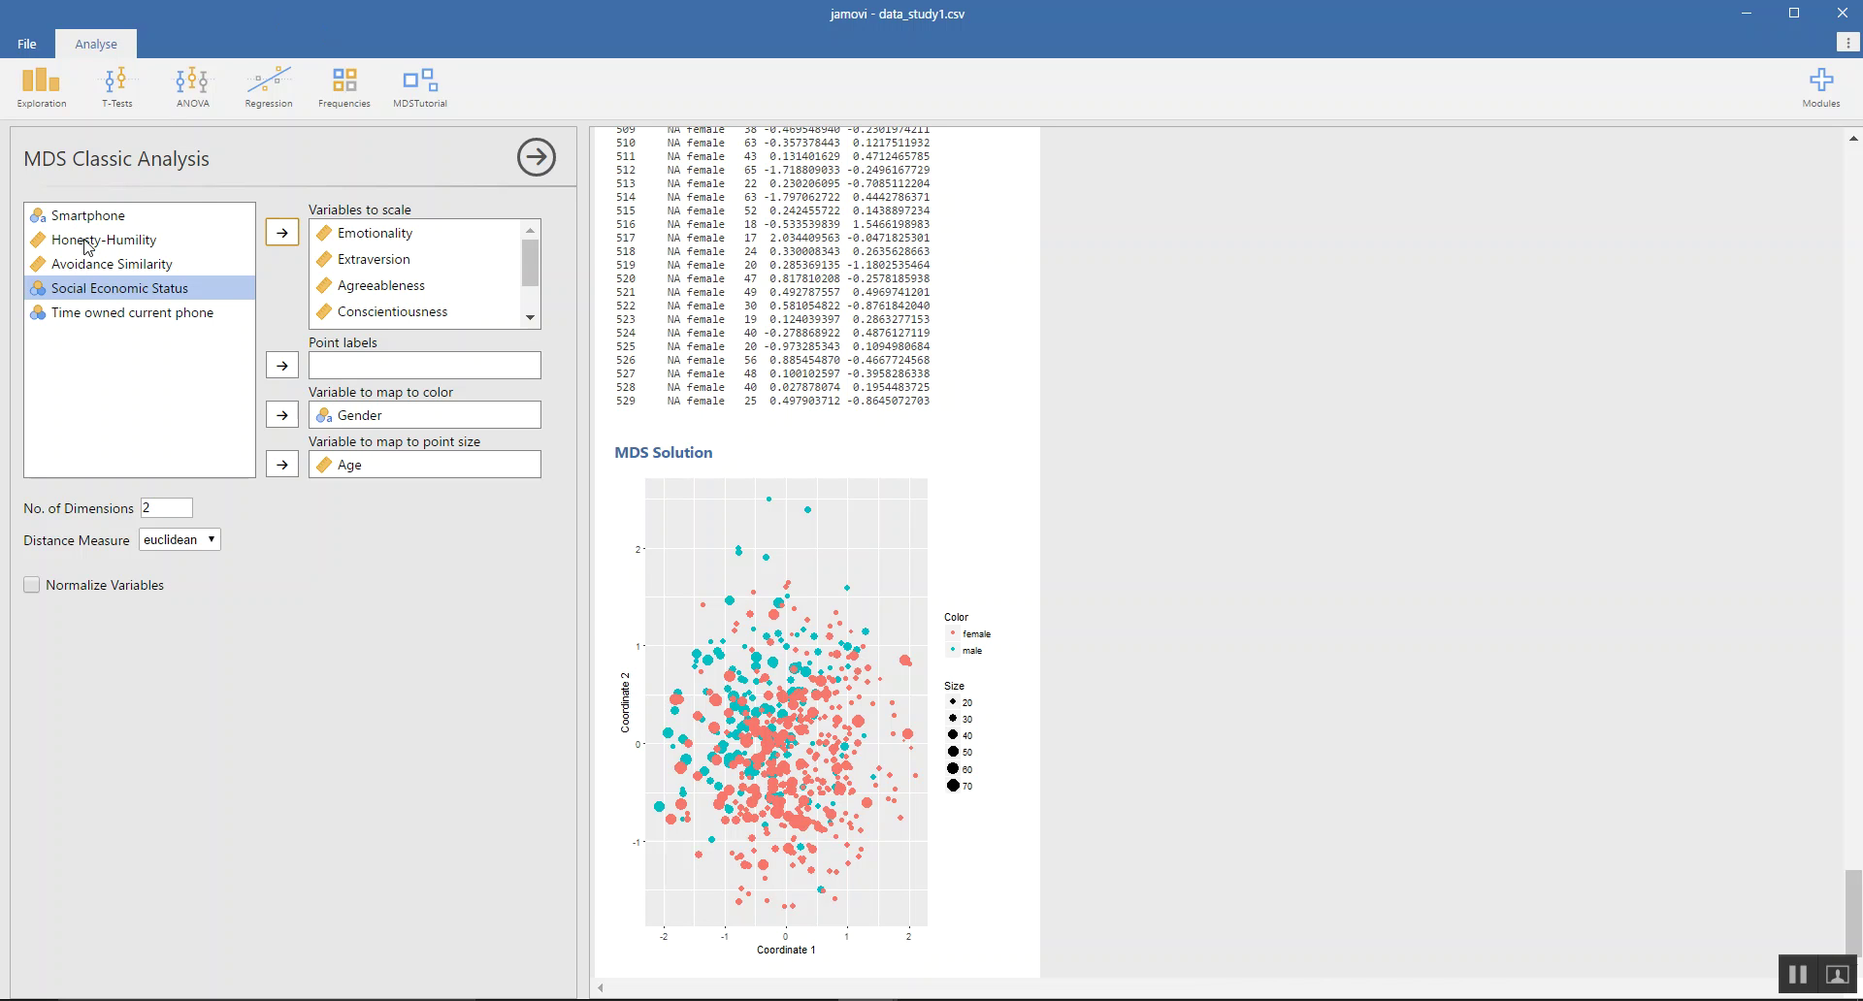
left_click(100, 264)
left_click(280, 234)
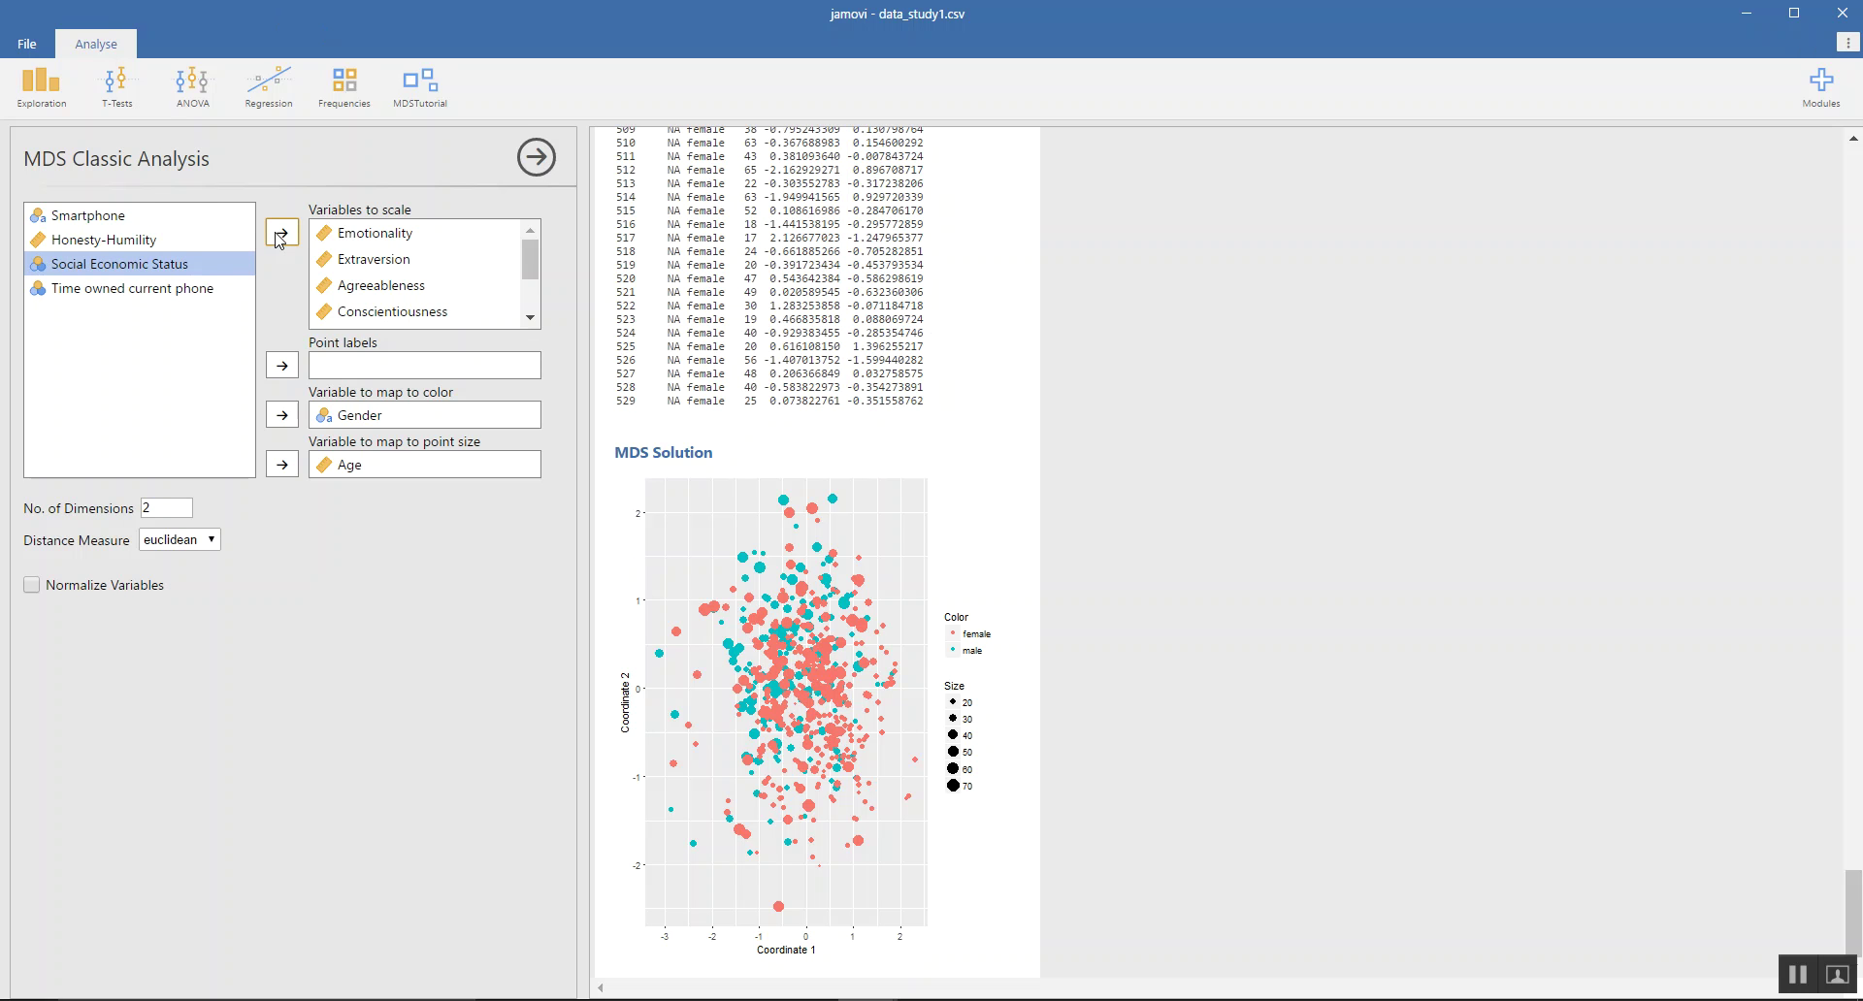
left_click(146, 241)
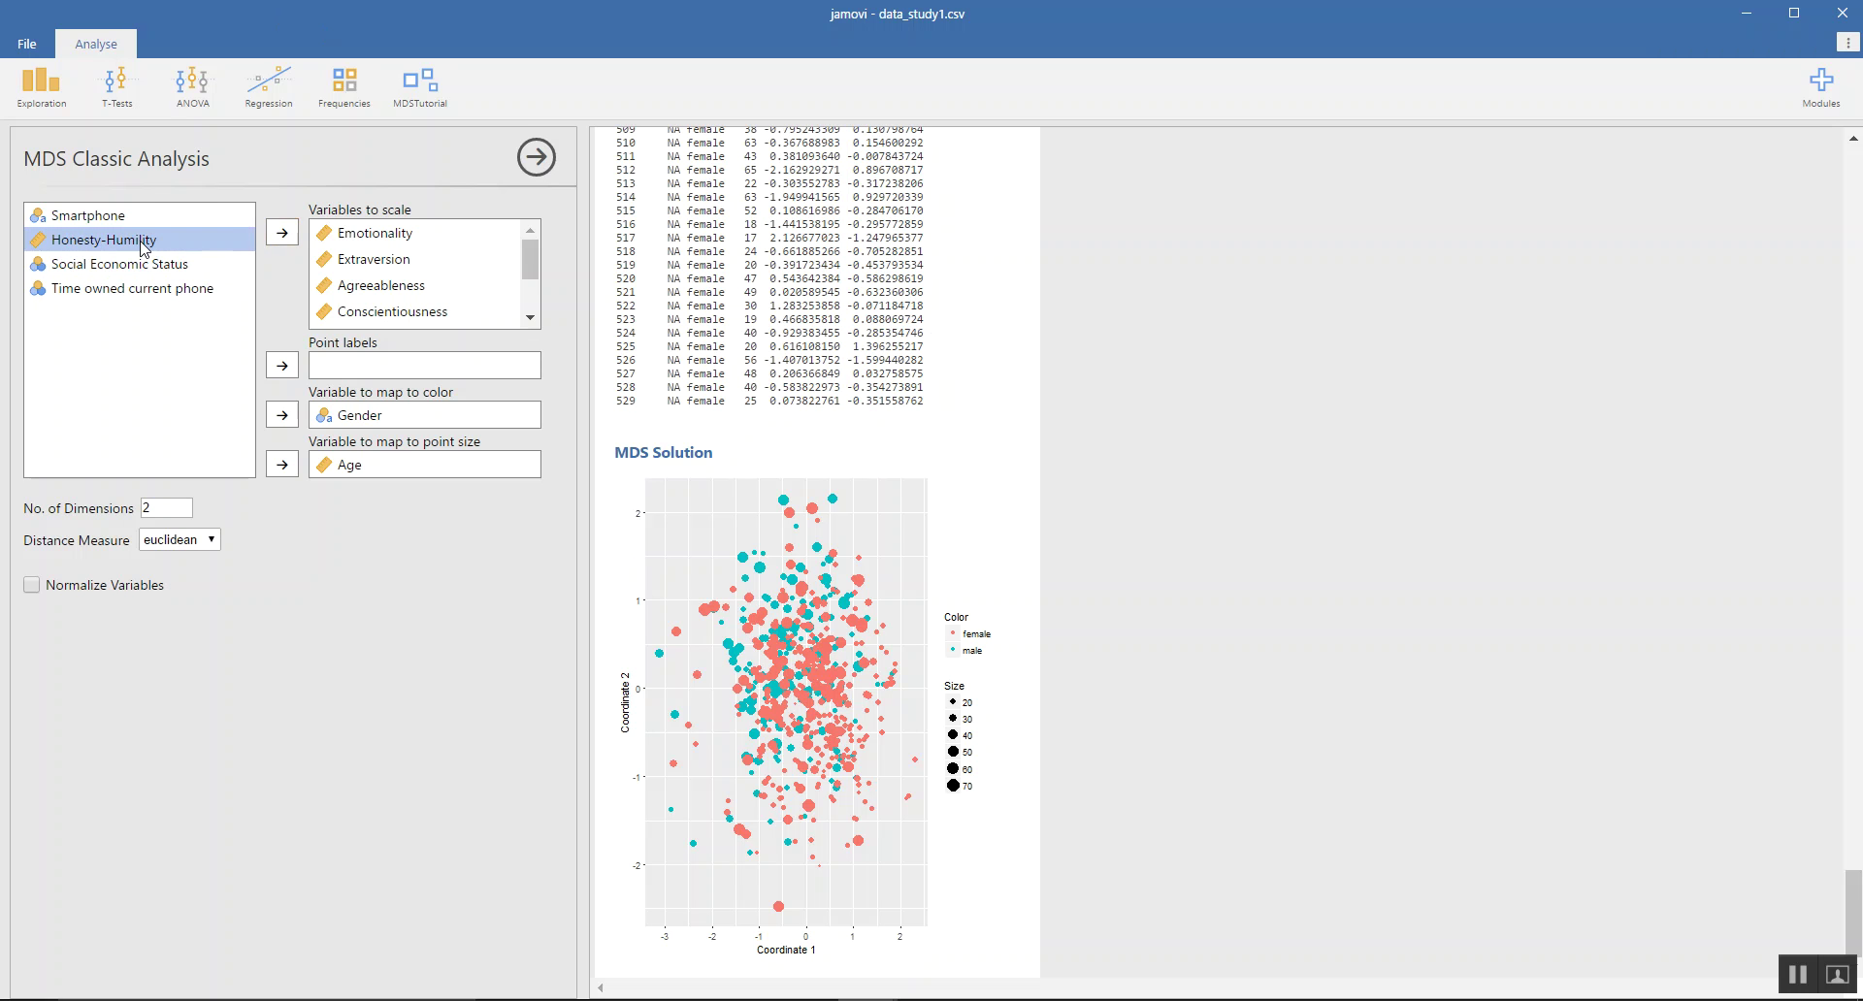
left_click(283, 237)
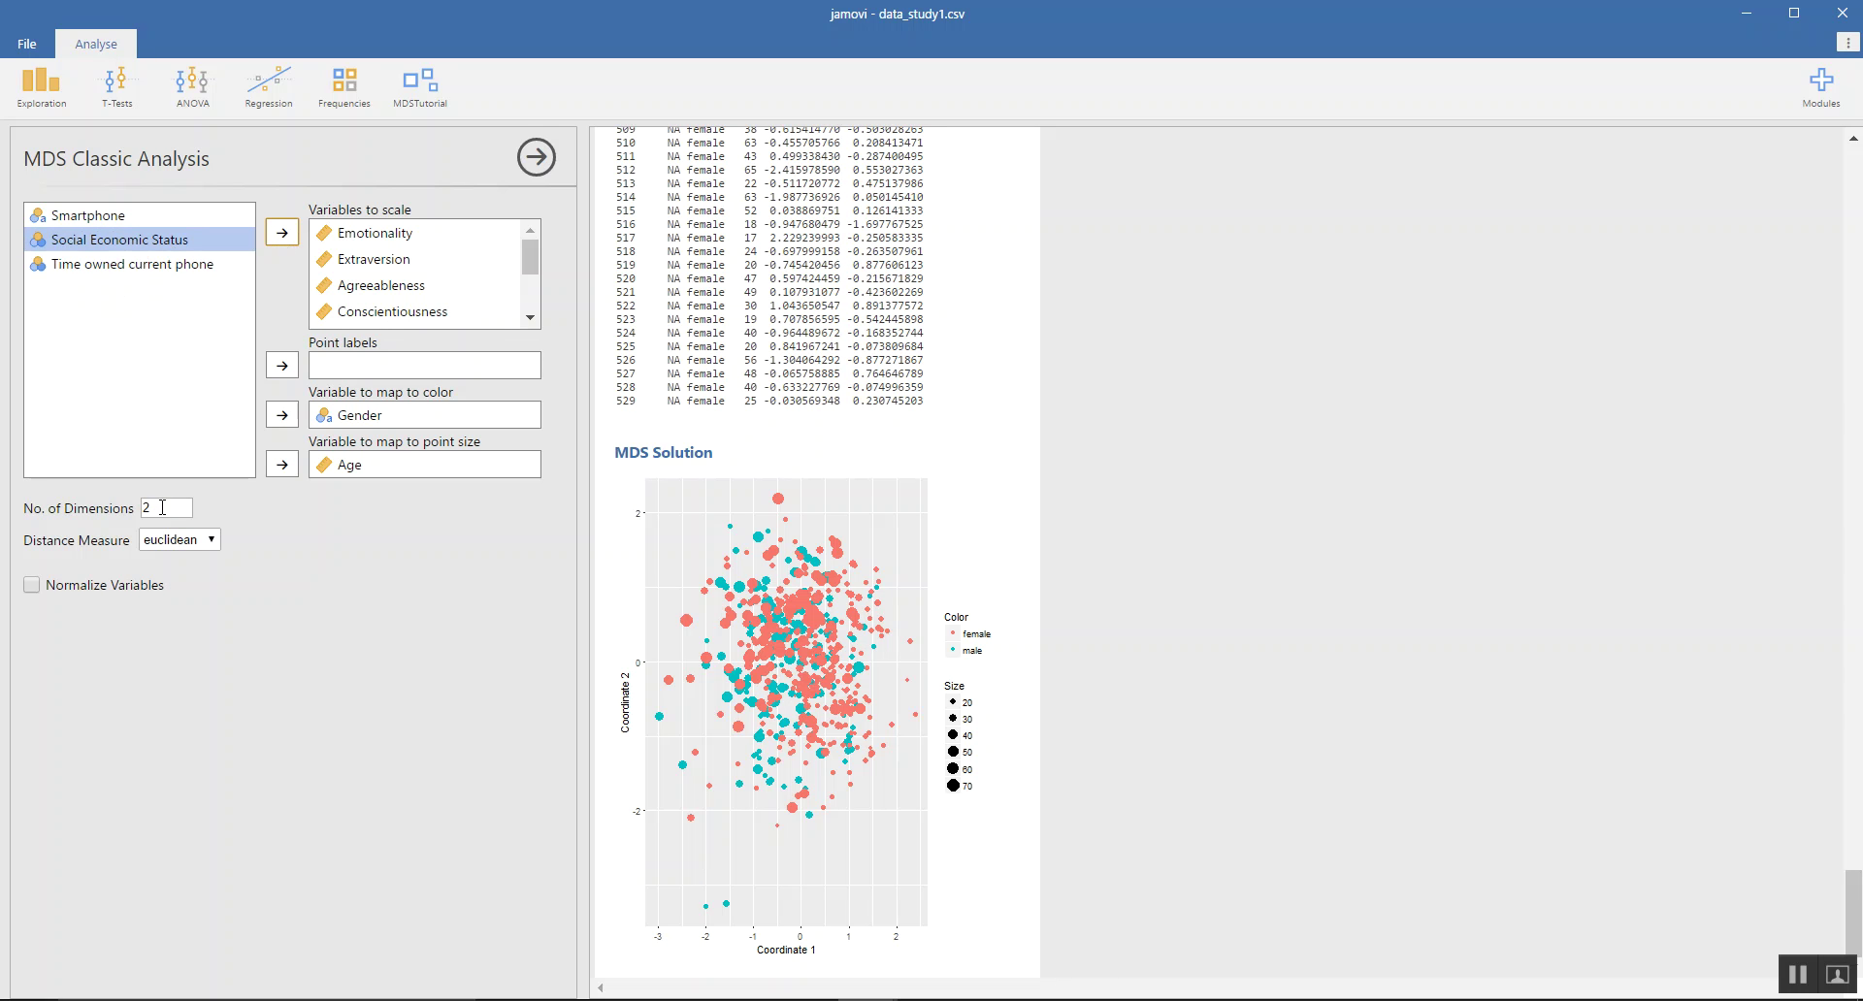
left_click(171, 507)
left_click(368, 551)
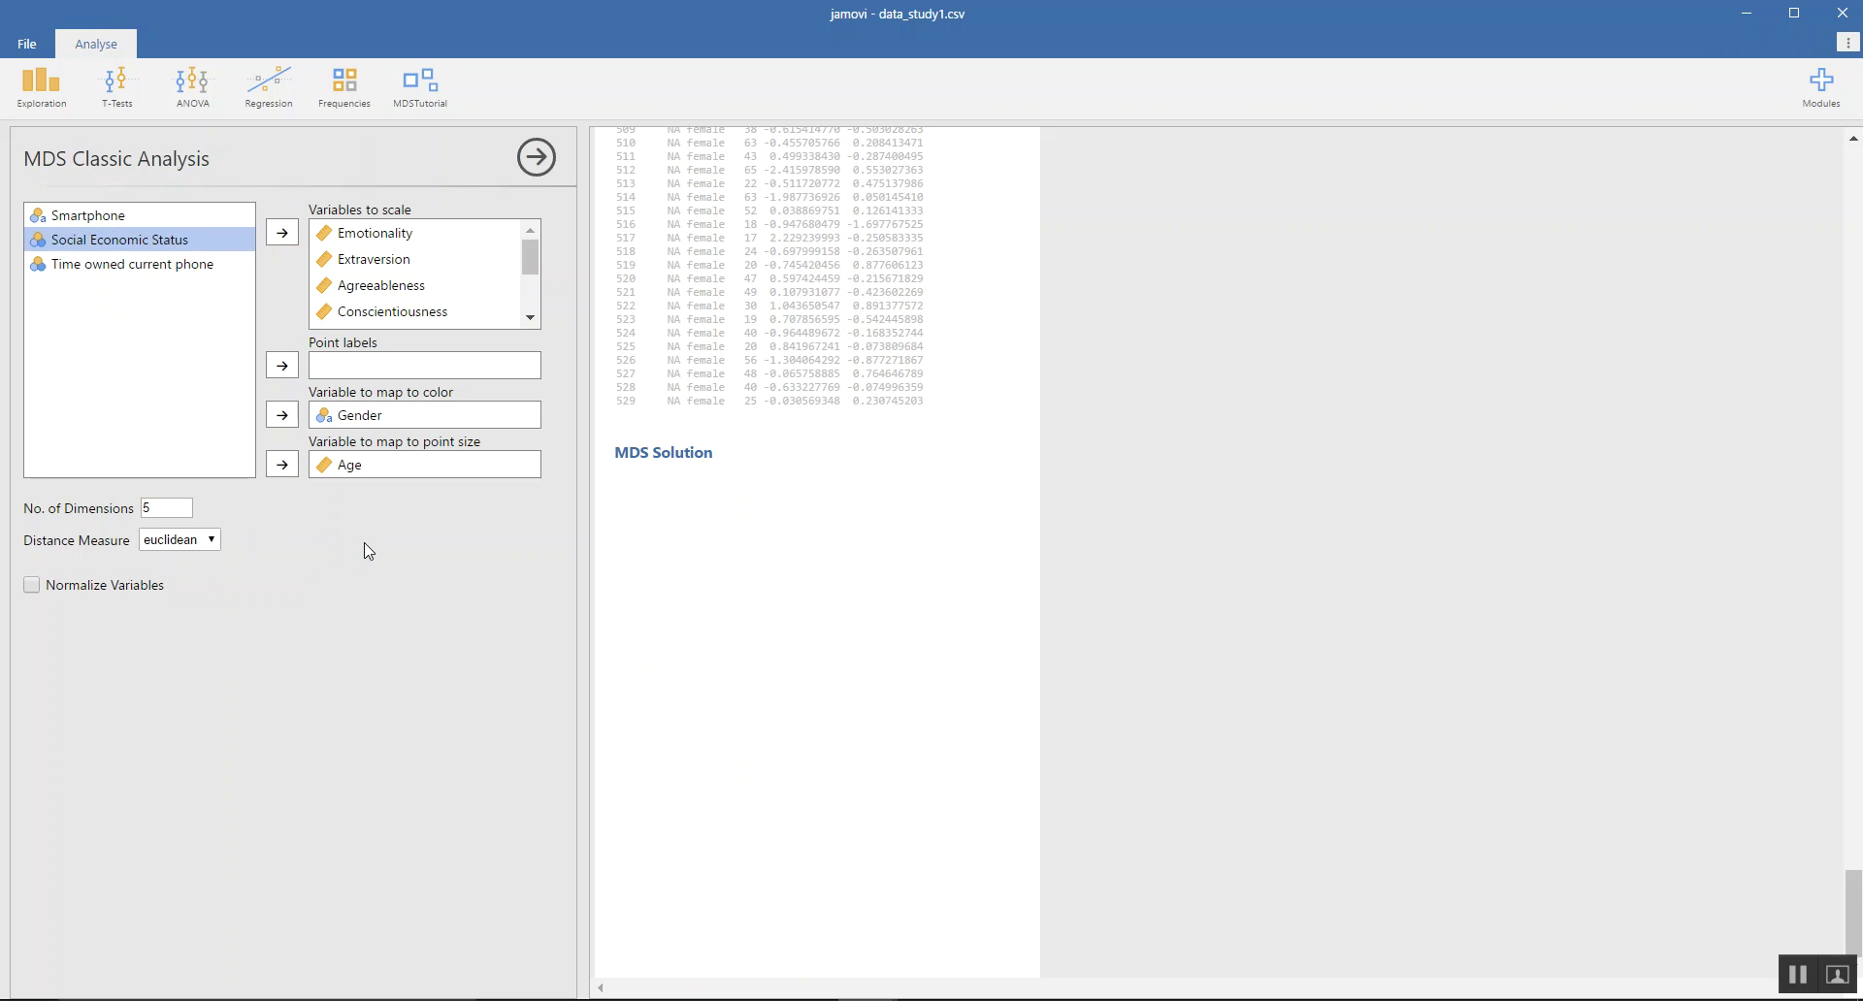
left_click(170, 502)
type("4")
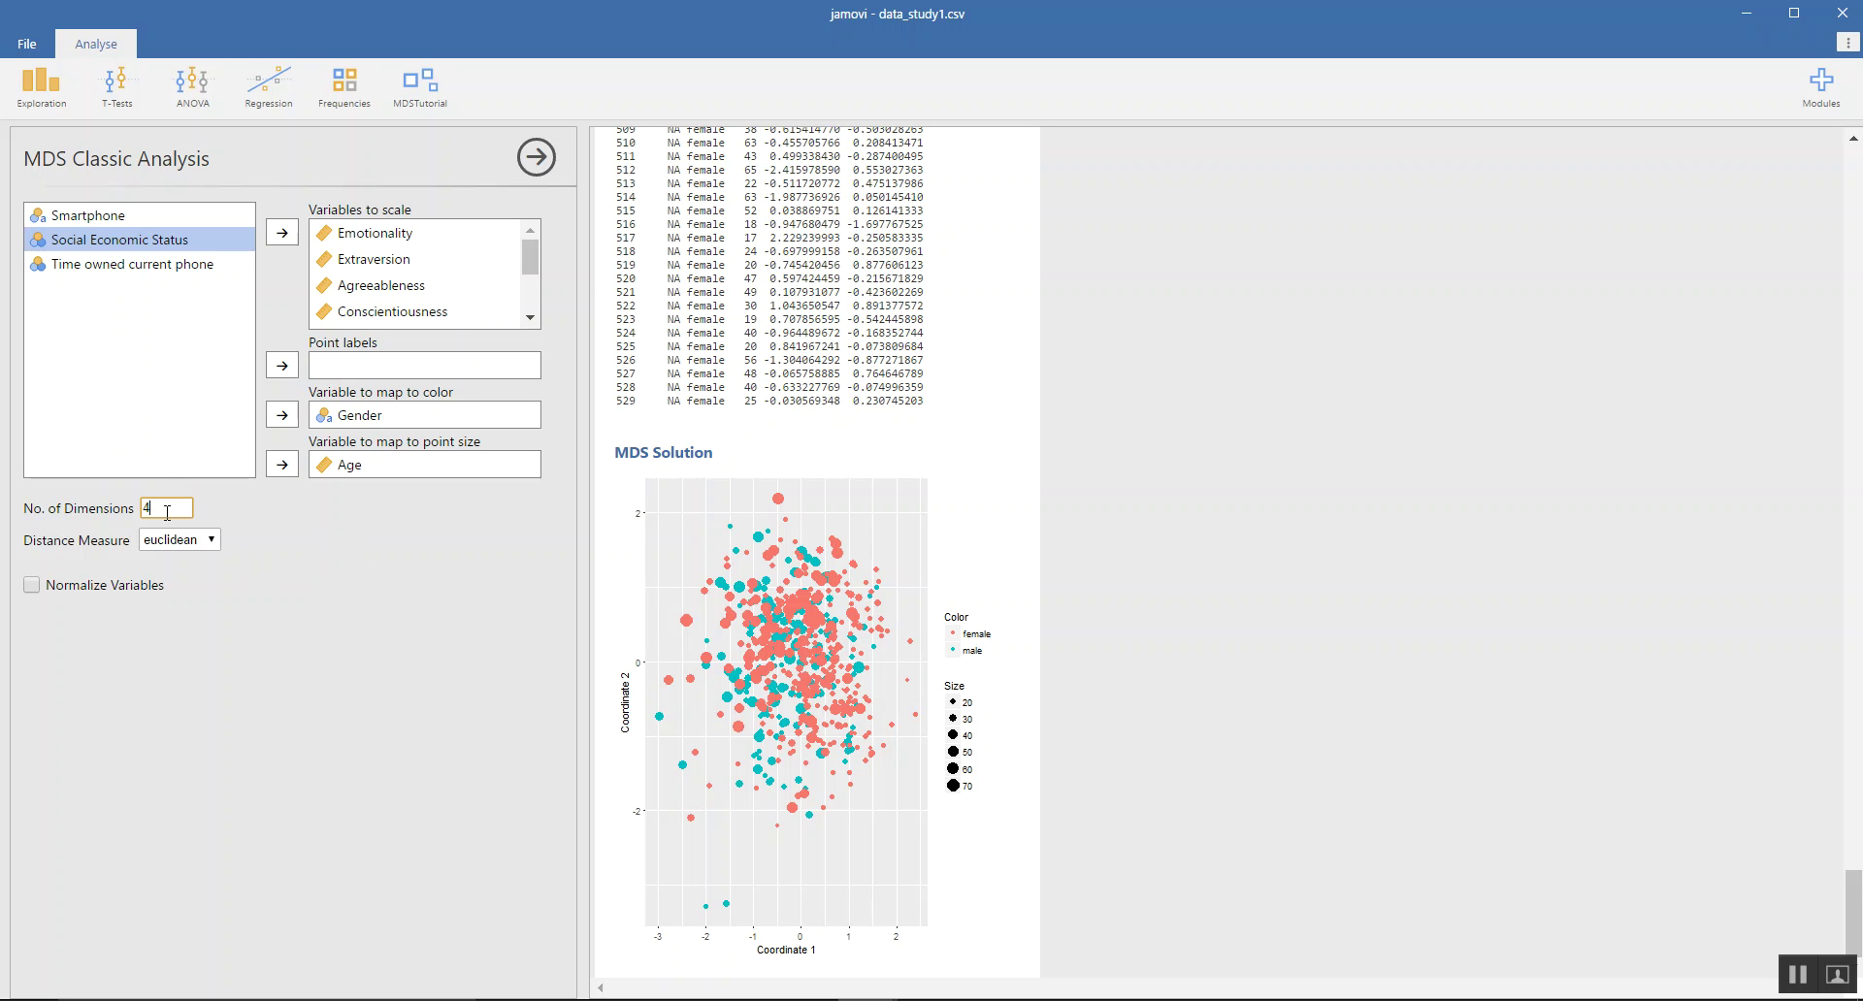
left_click(333, 555)
left_click(171, 507)
key("BackSpace")
type("2")
left_click(425, 662)
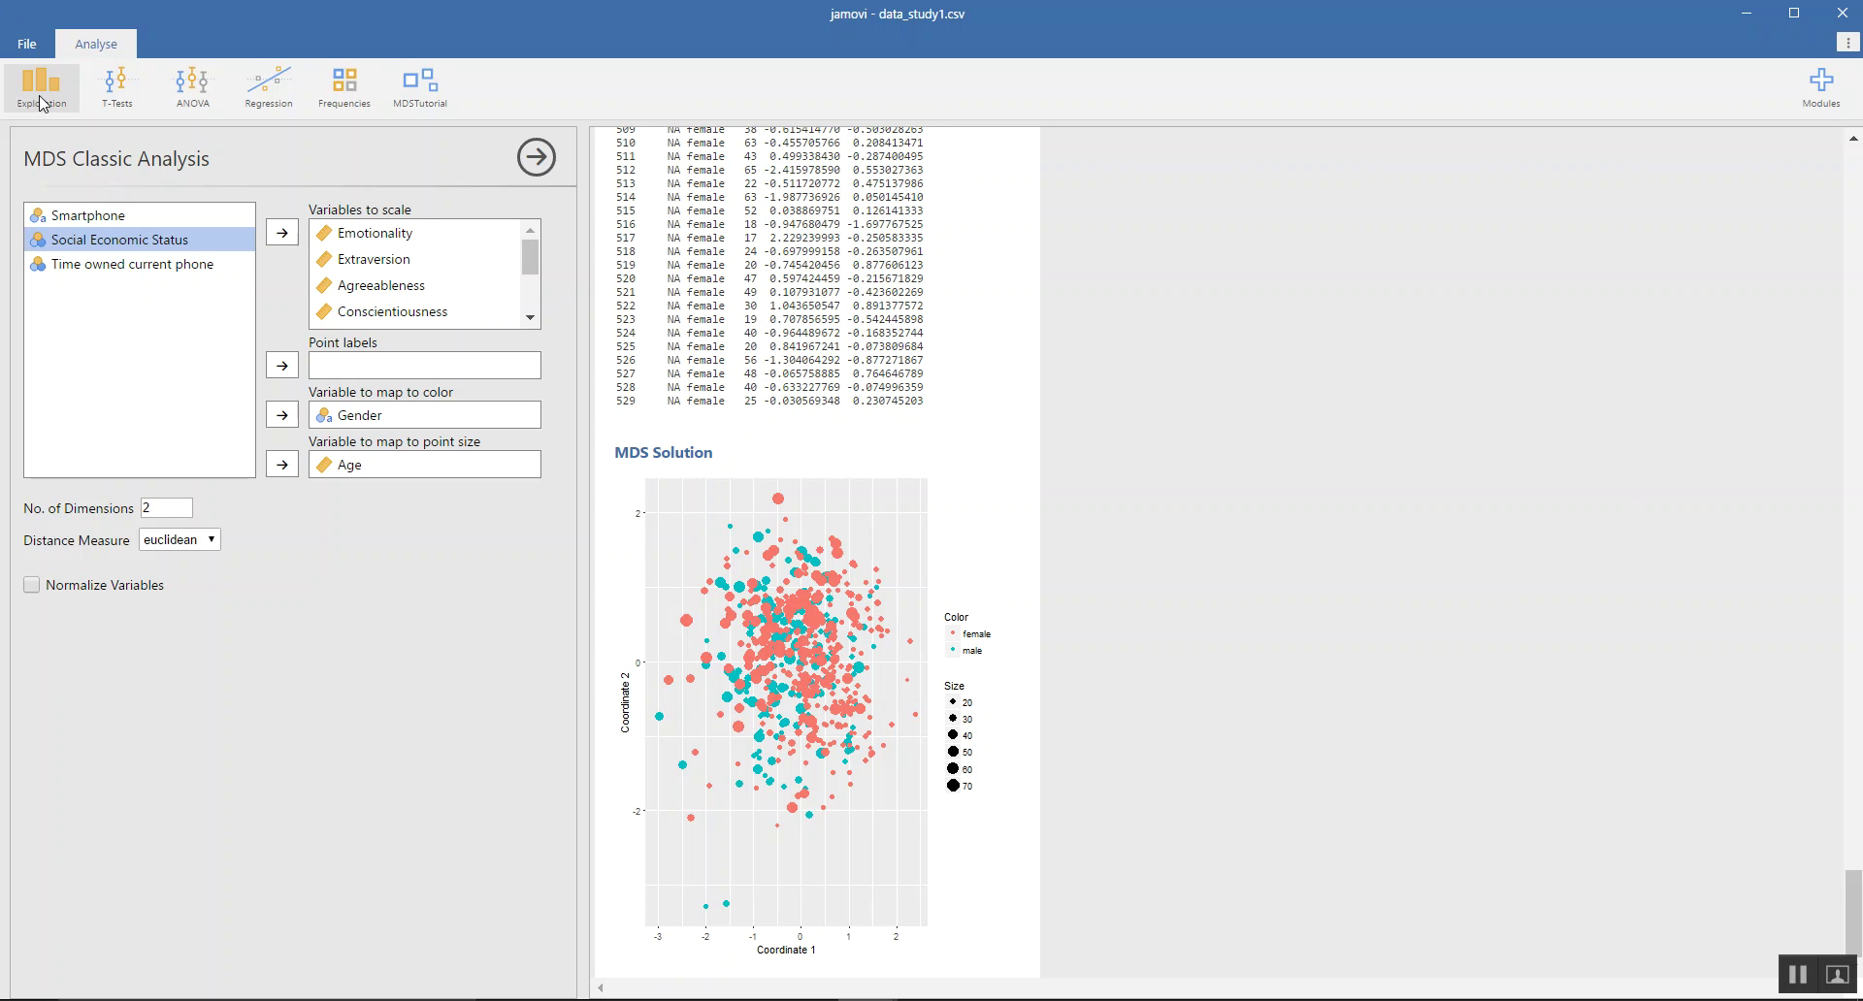
Save the analysis as 'fun mds.omv' in the 5220 folder
left_click(28, 48)
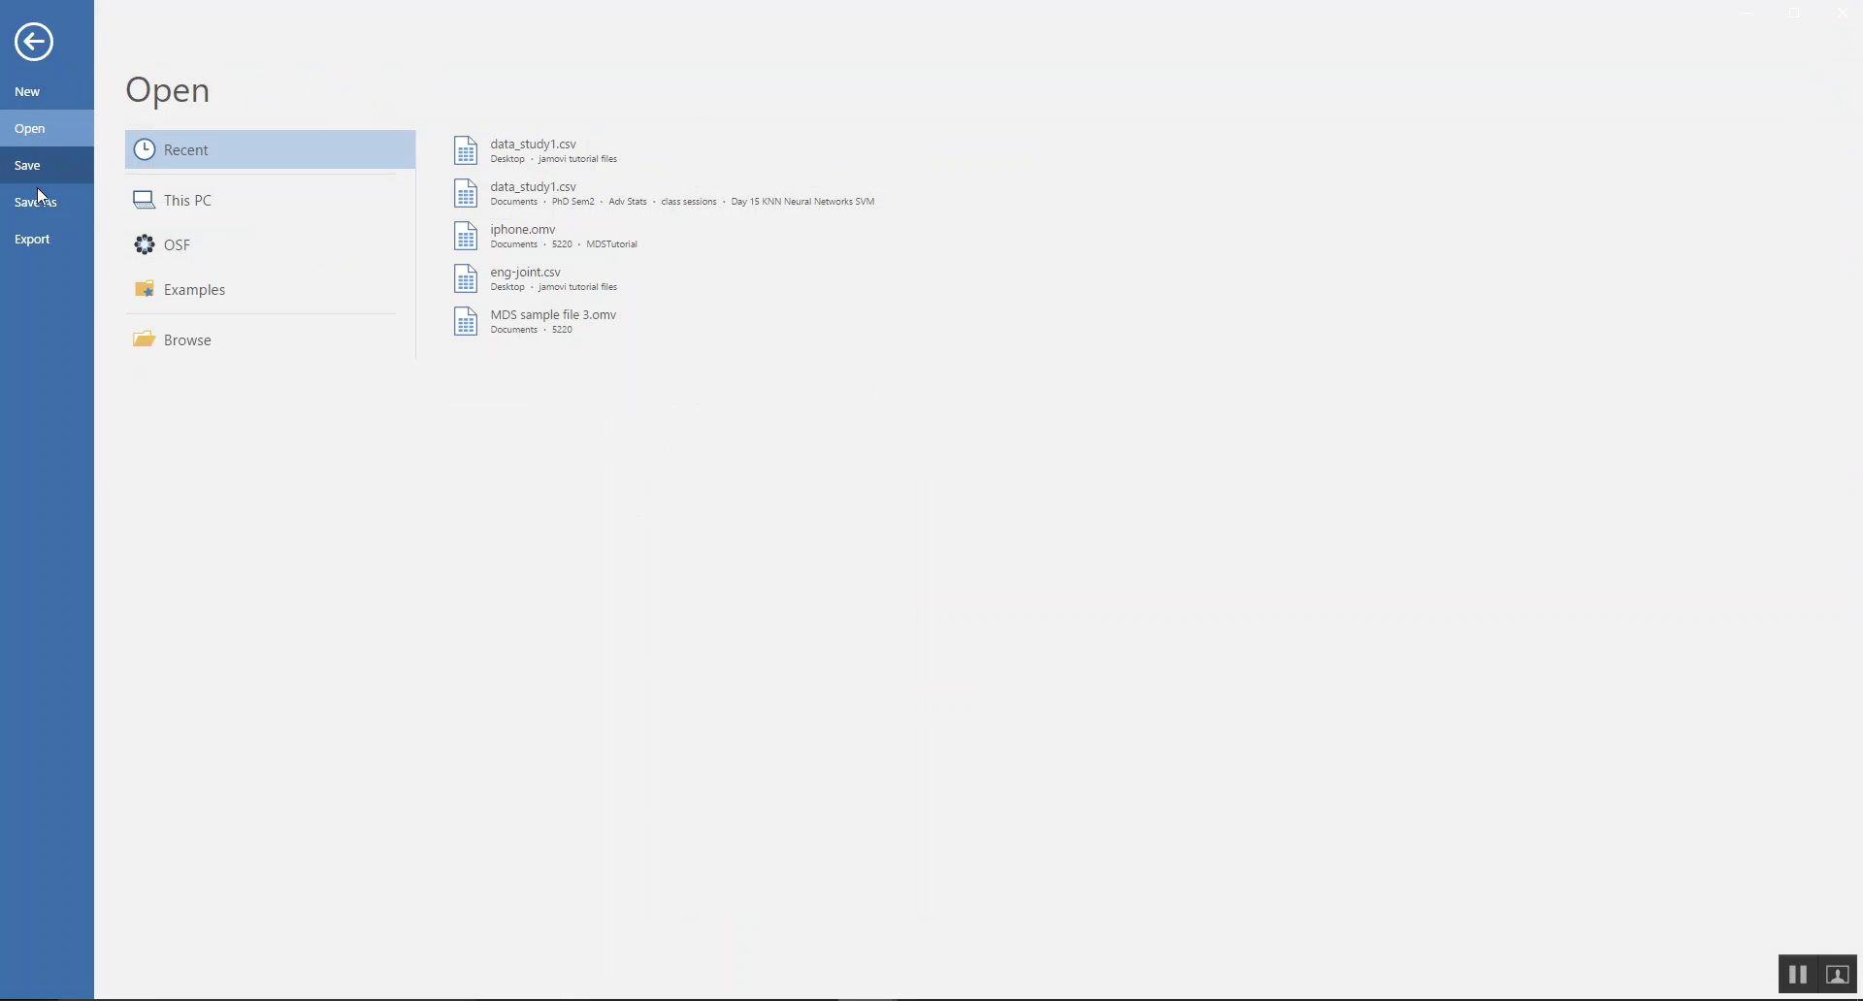
left_click(38, 200)
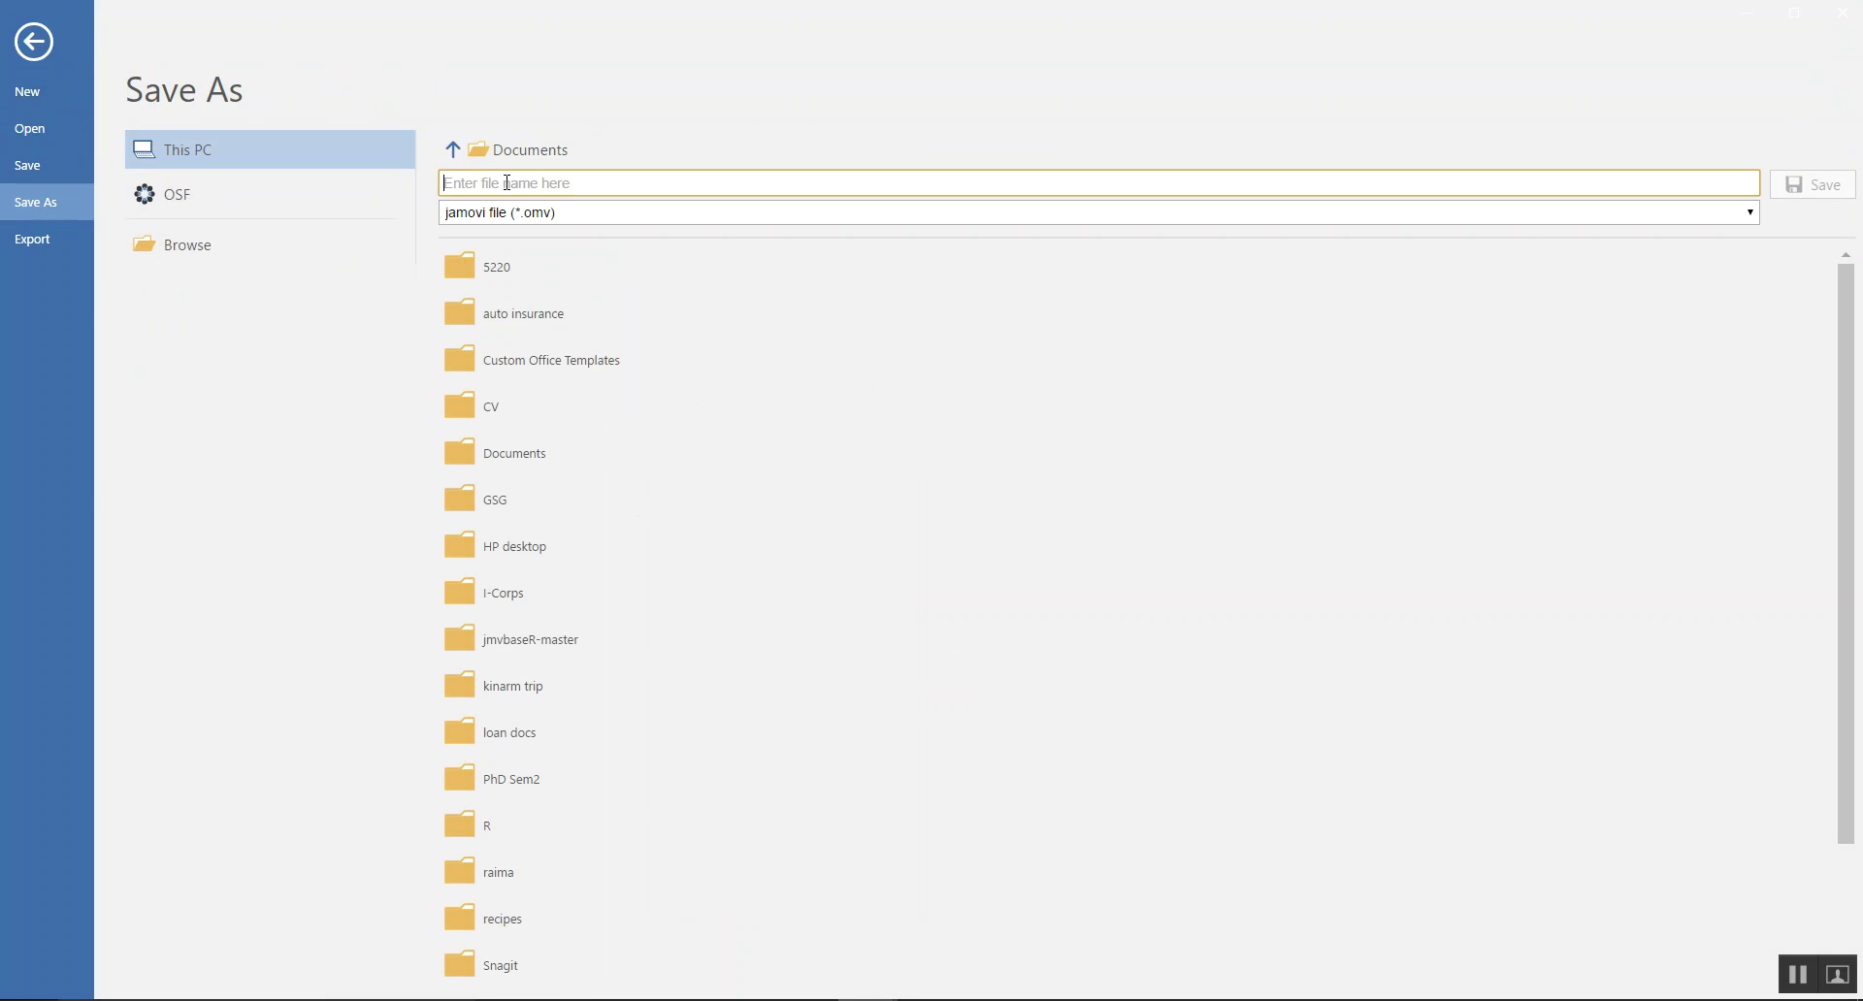
type("fun mds")
left_click(510, 282)
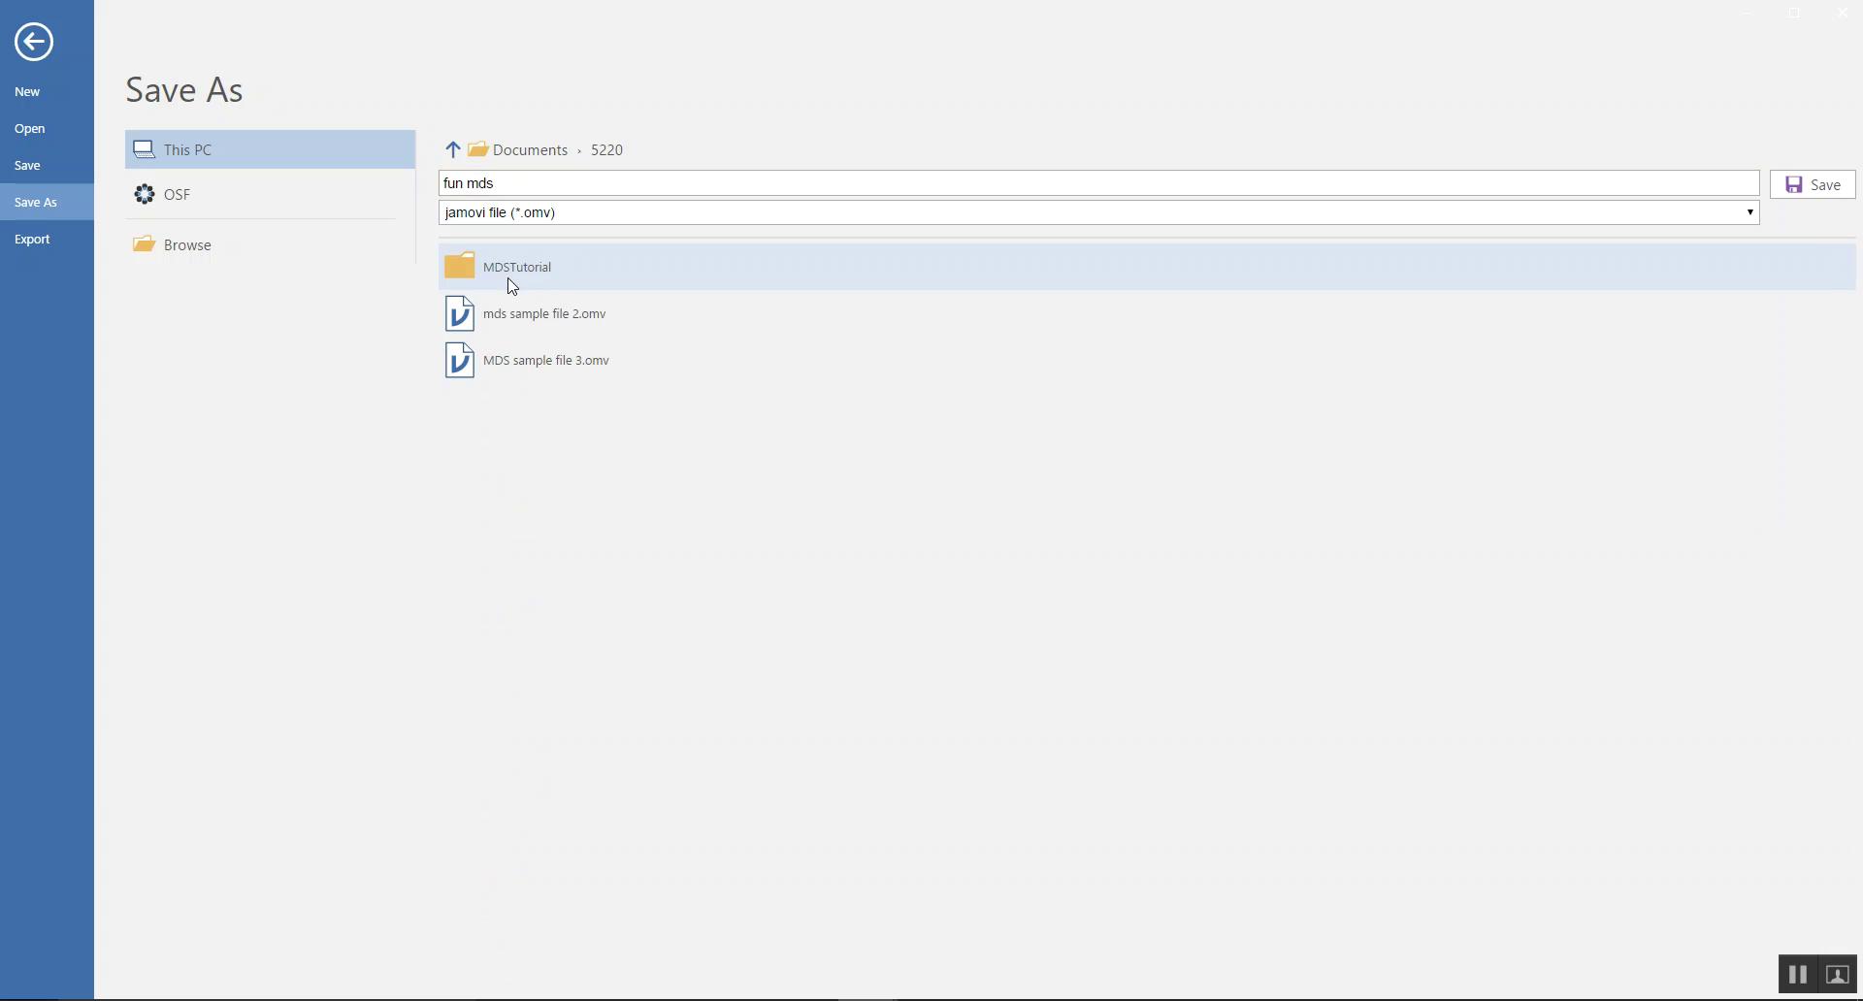
left_click(1828, 187)
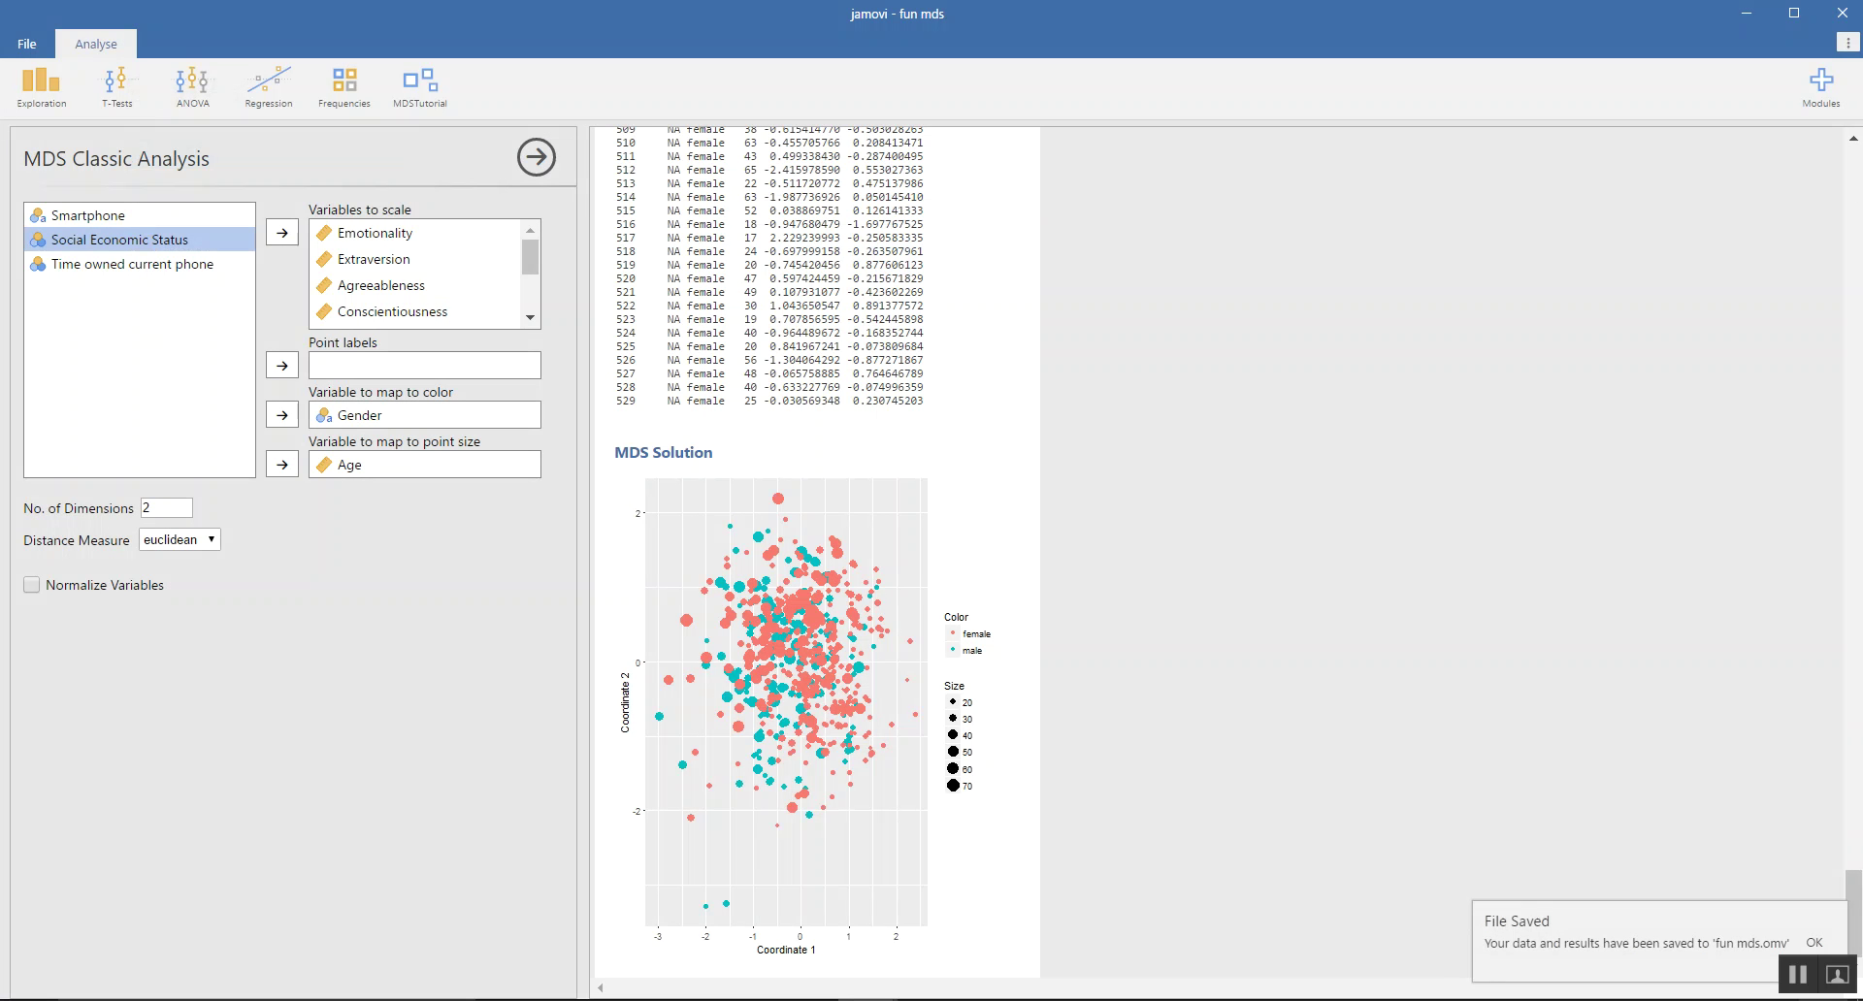